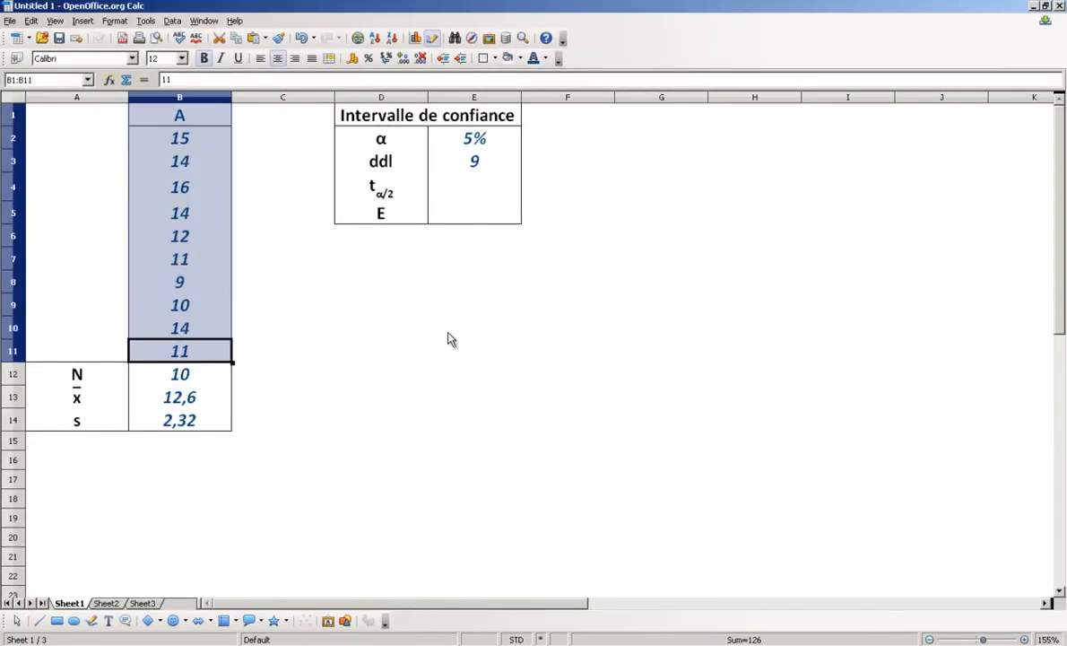
Step: Review the N, mean and s cells below column A's data and the α and ddl rows of the confidence interval table
click(201, 381)
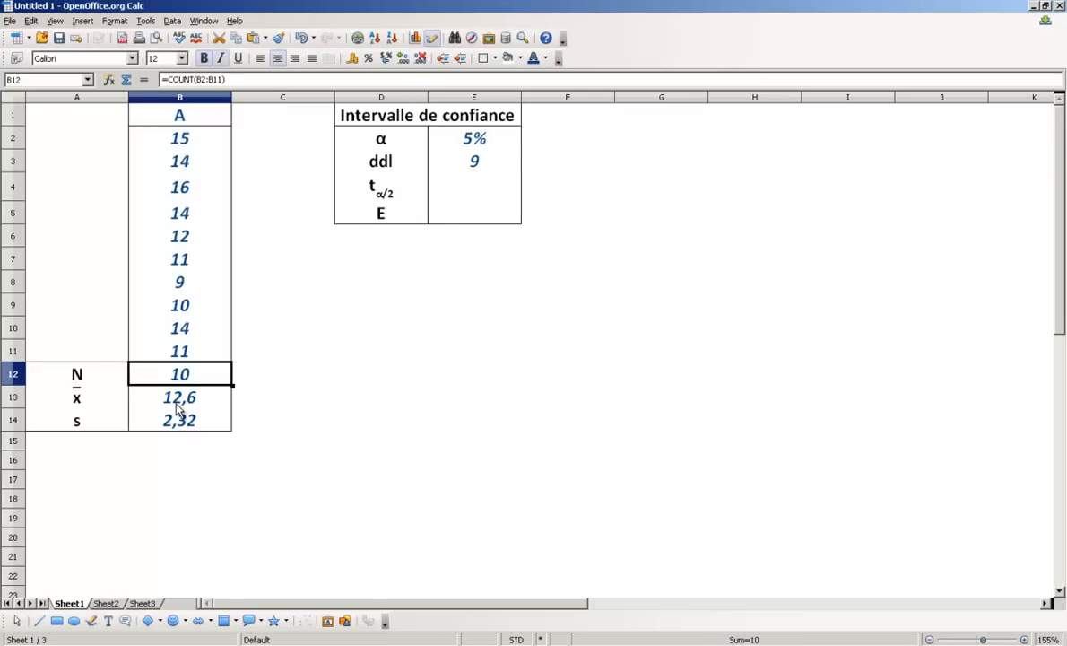
click(185, 402)
click(190, 423)
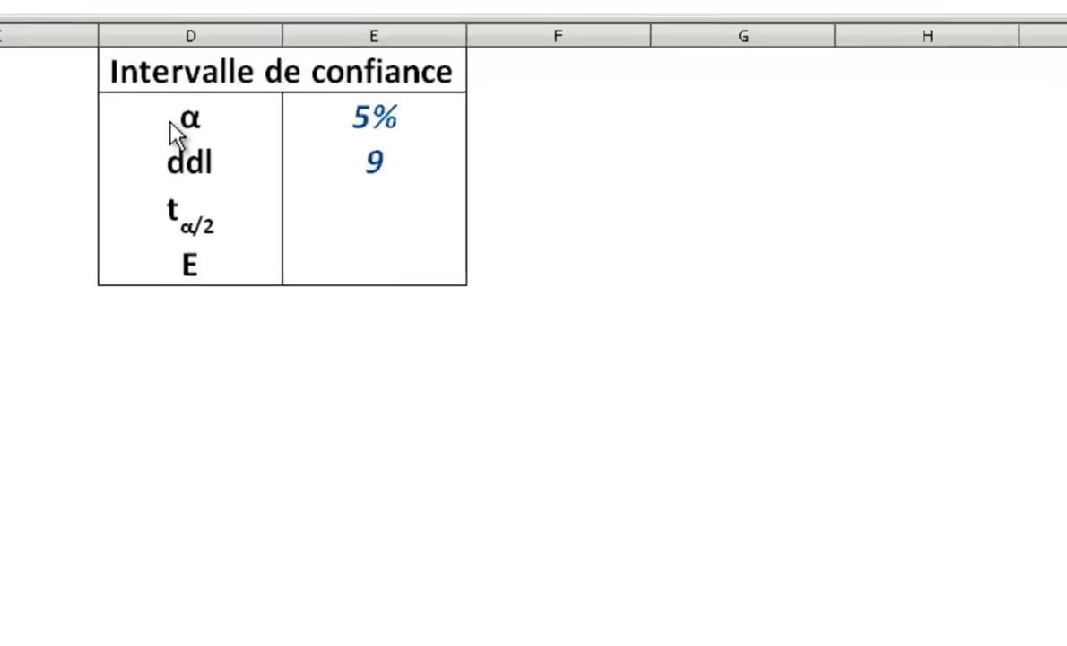
drag(166, 124, 358, 121)
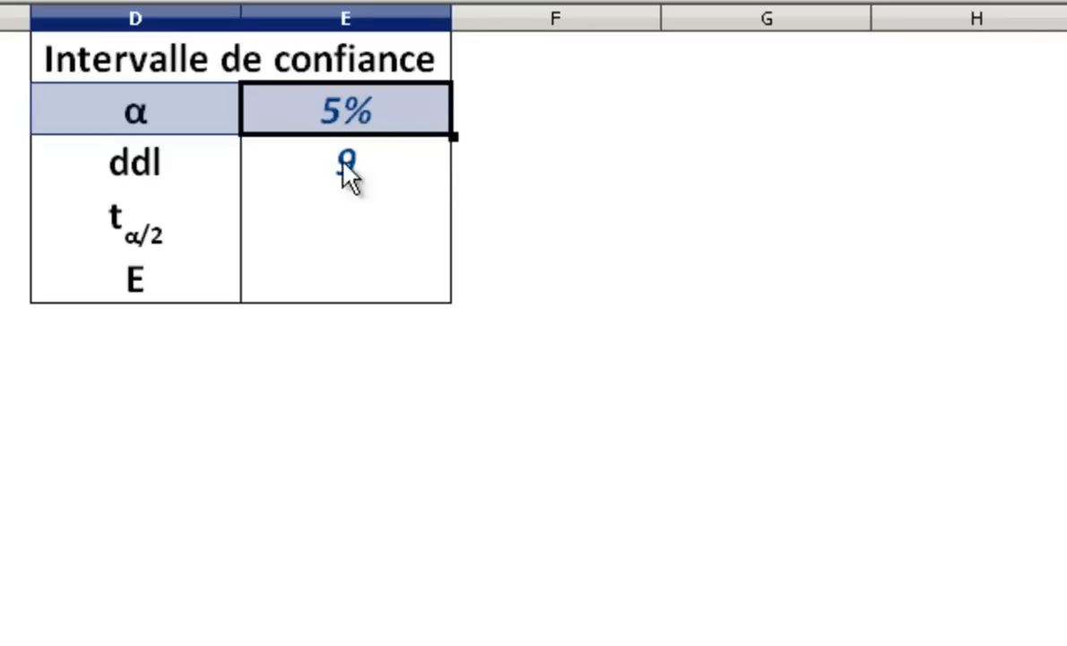
click(571, 181)
drag(203, 171, 320, 169)
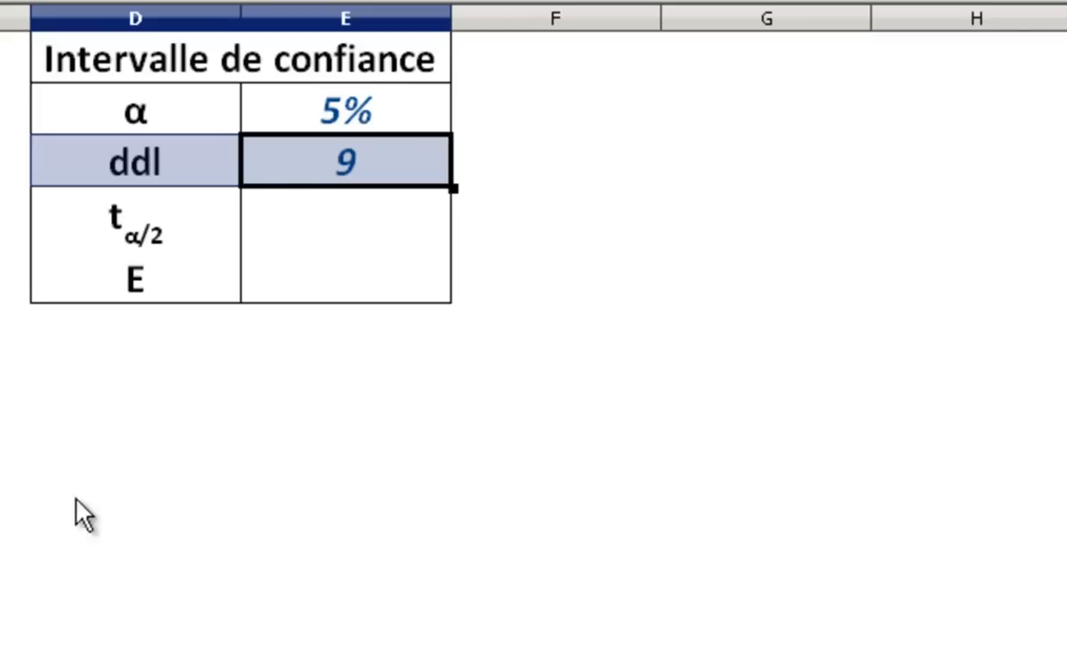
Step: Insert the statistical function TINV in the t α/2 cell E4 with the Function Wizard
click(350, 230)
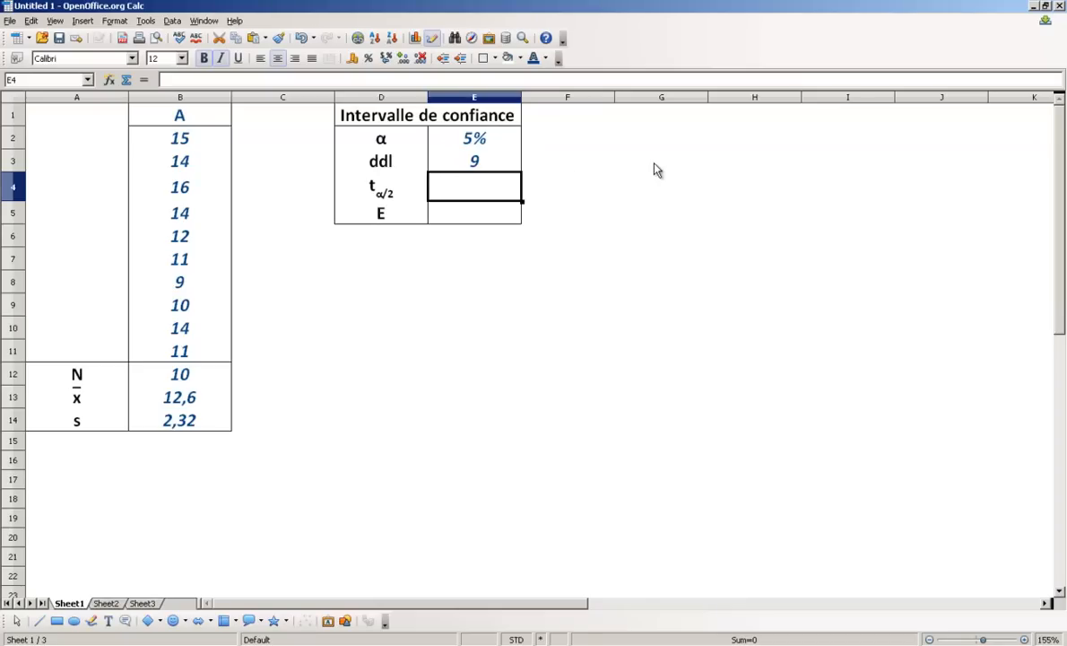
click(116, 82)
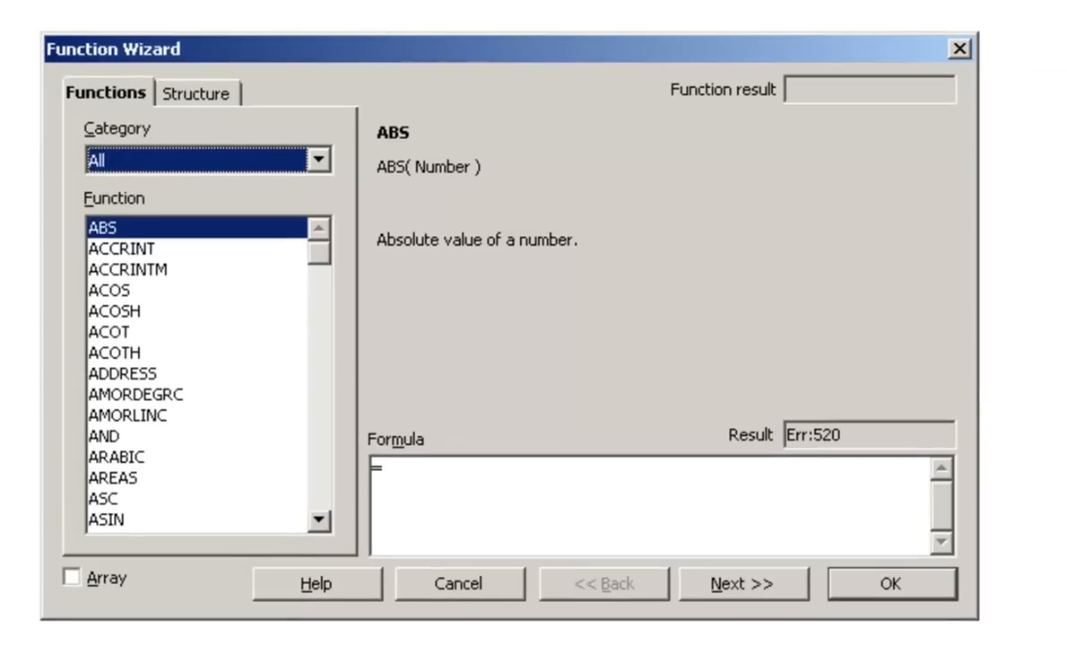
click(320, 159)
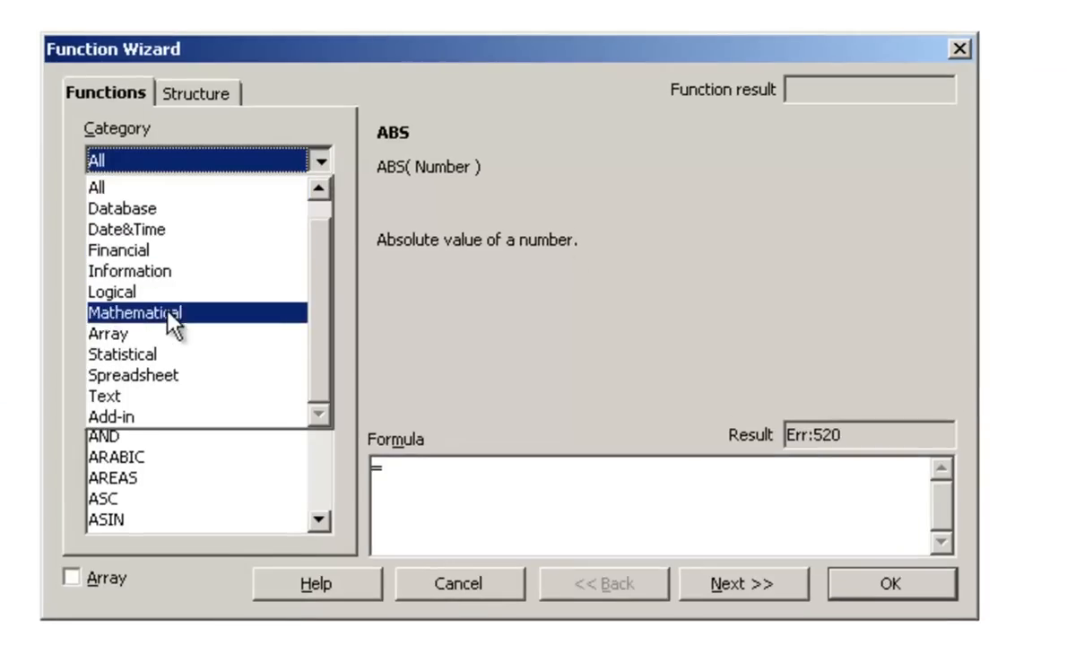
click(157, 357)
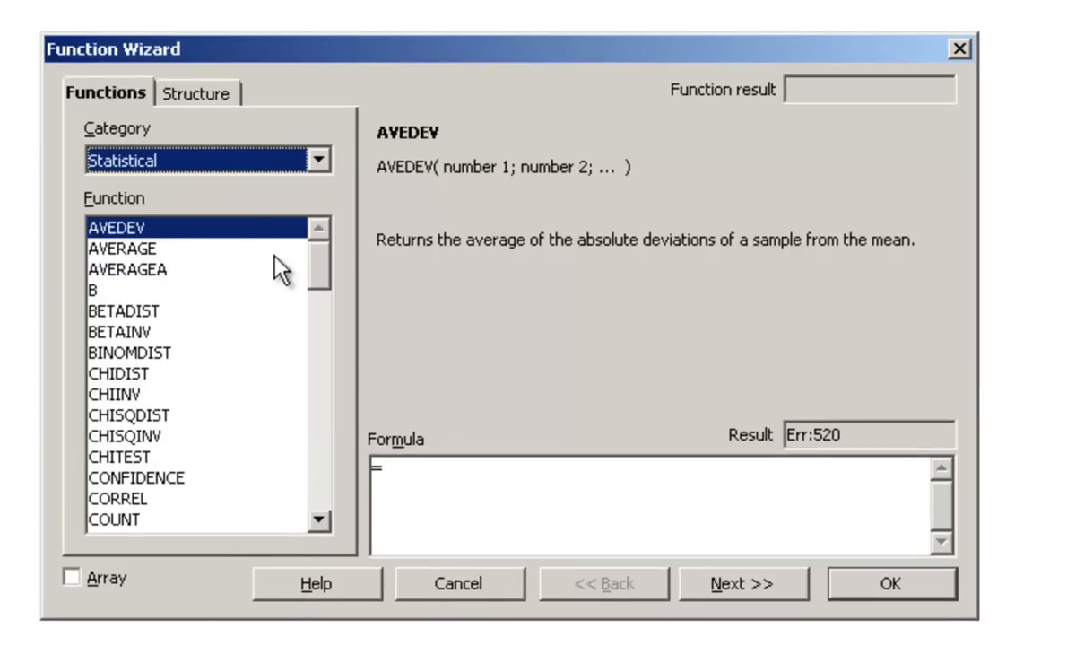
click(188, 235)
key(t)
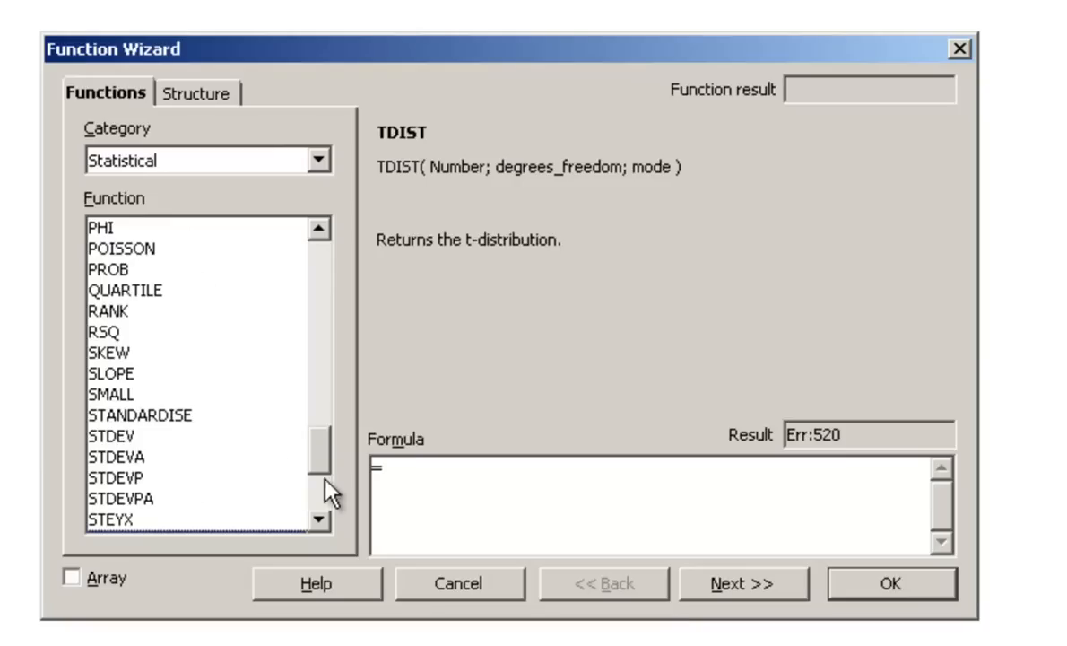
drag(318, 453, 327, 471)
click(151, 479)
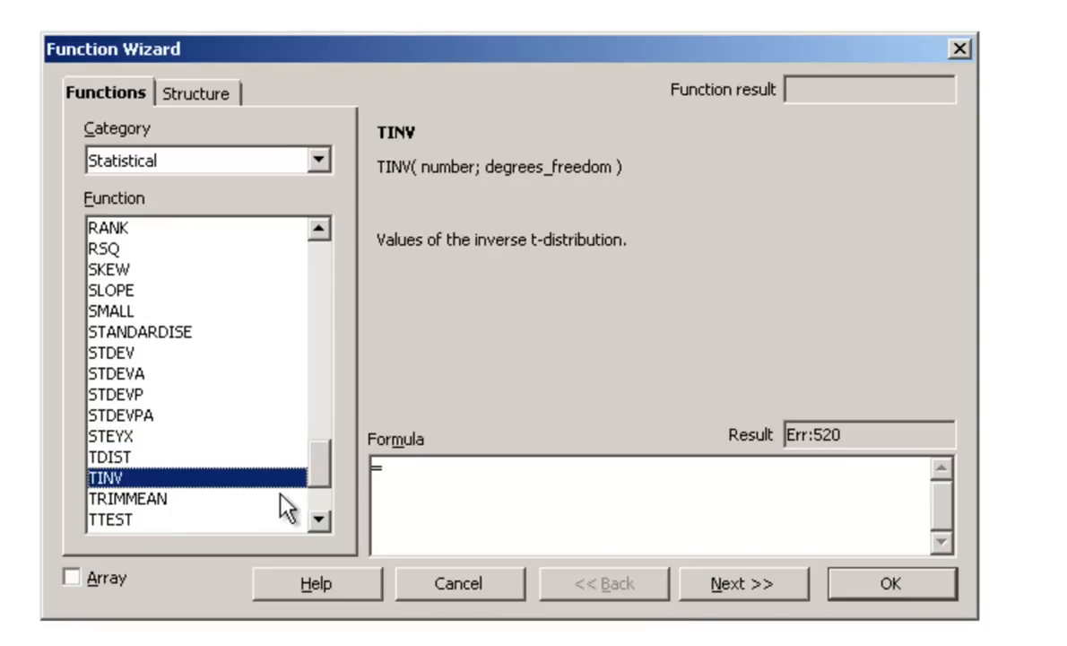
click(758, 594)
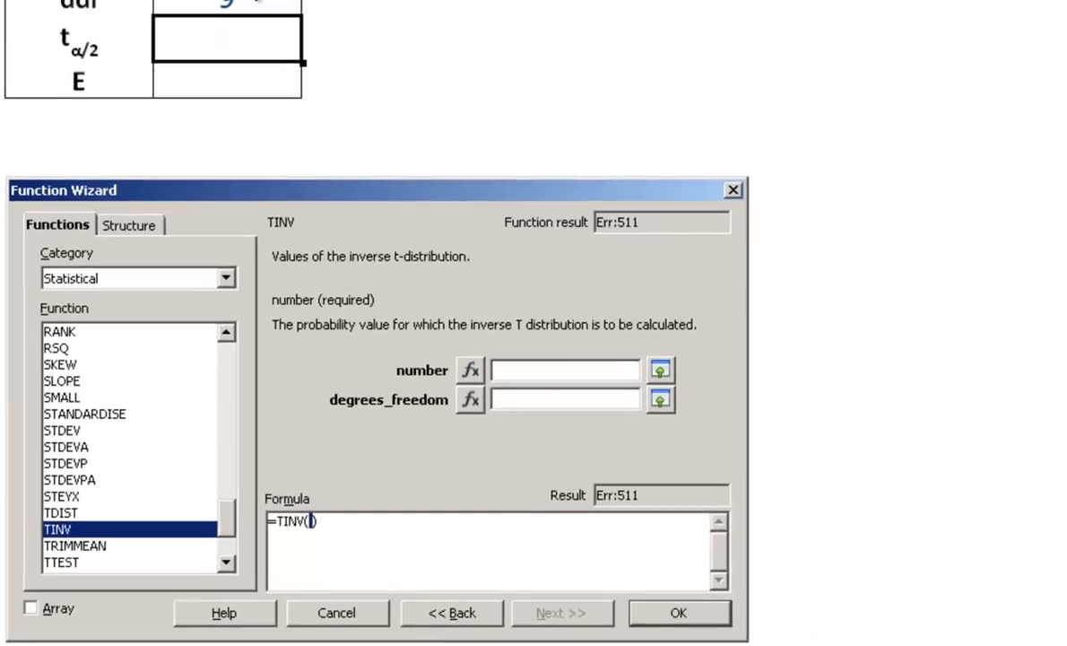
Step: Set TINV's number argument to E2 and degrees_freedom to E3, and apply the formula
click(249, 36)
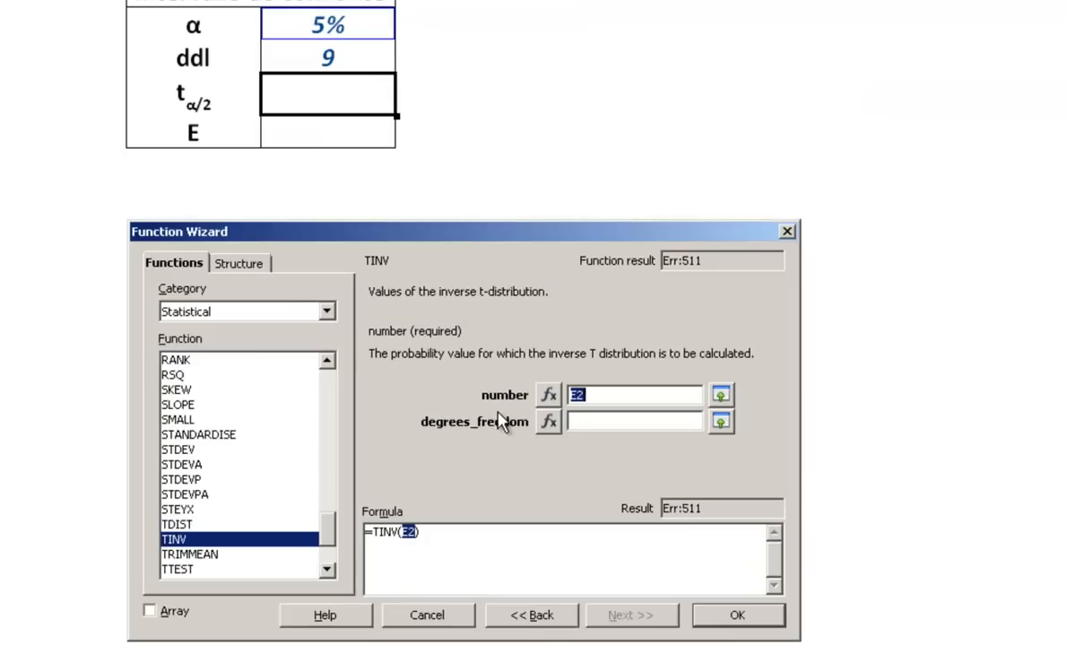
click(603, 420)
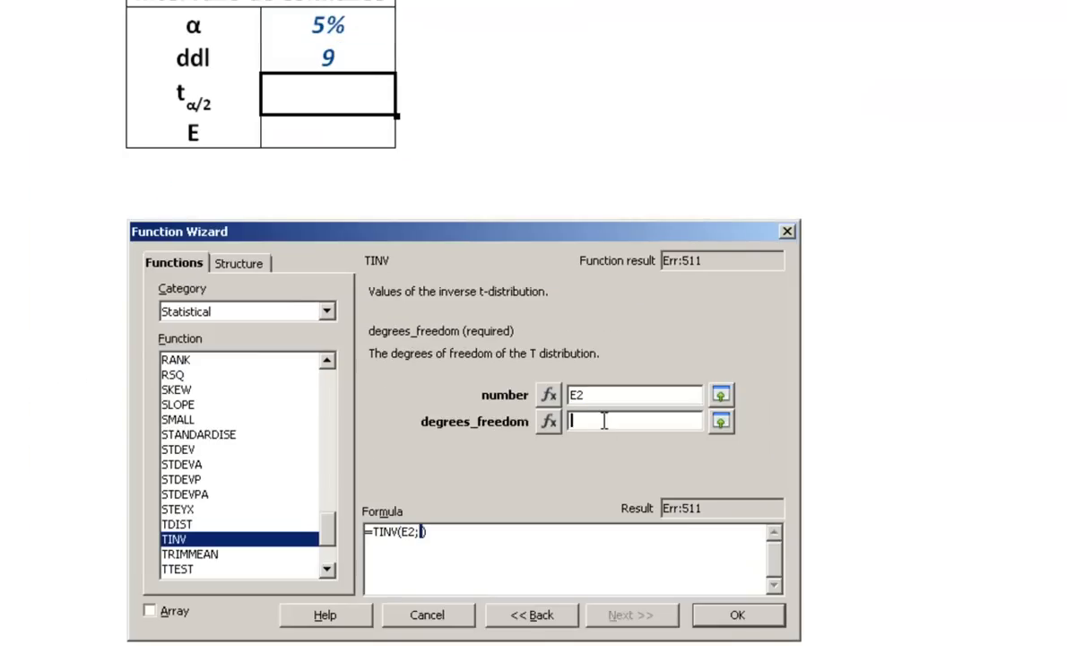
click(344, 73)
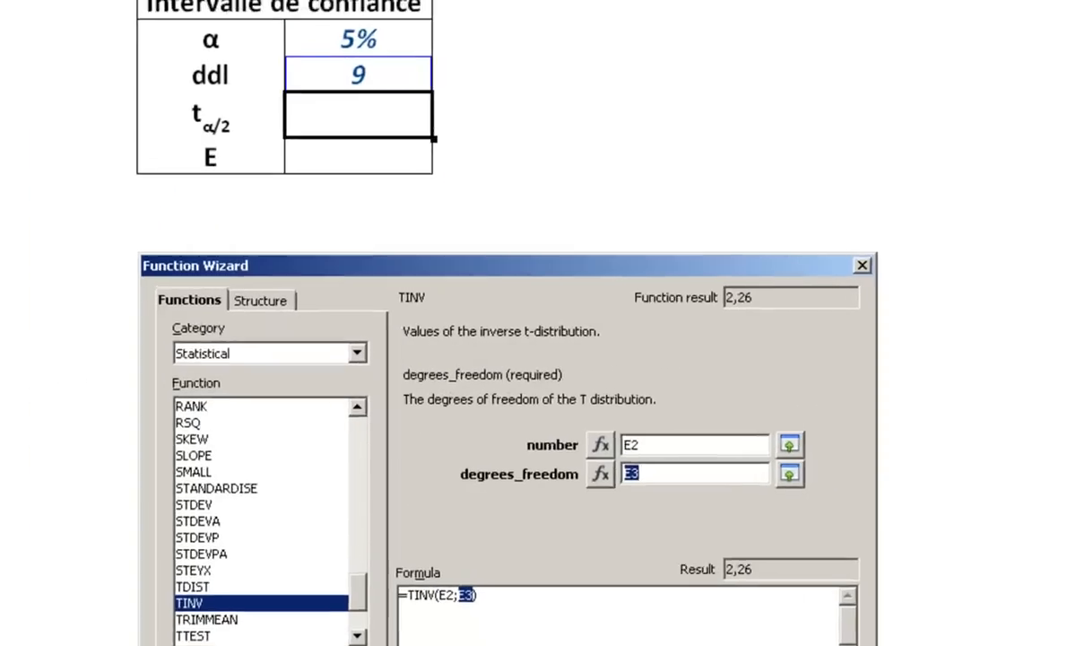
click(737, 615)
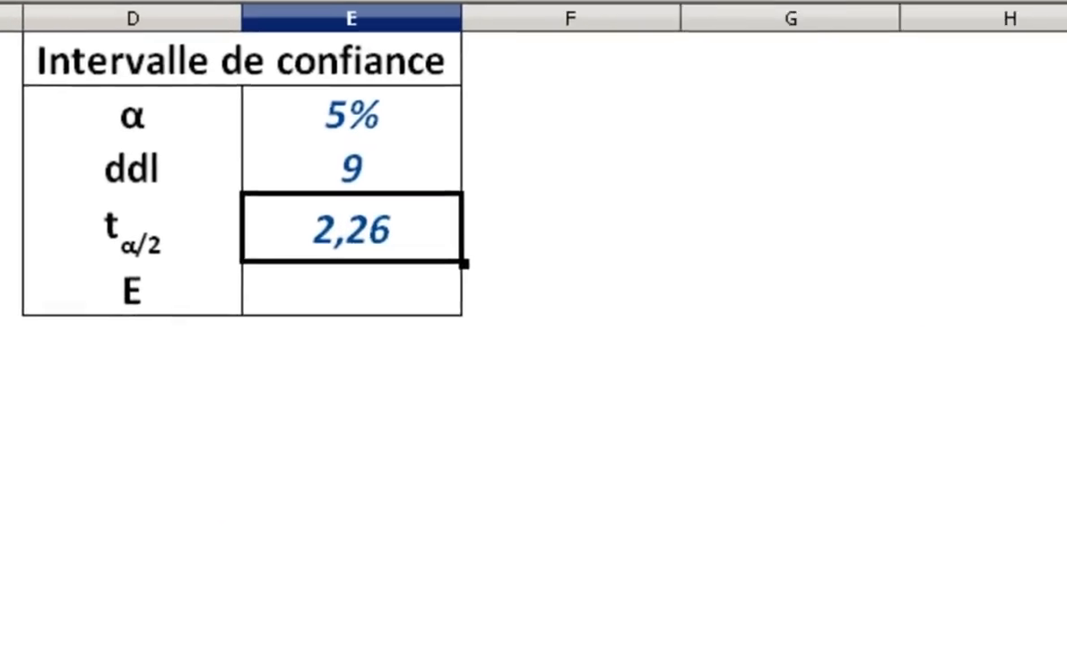
Step: Test the t α/2 formula by setting α to 1%, and restore α to 5%
click(402, 117)
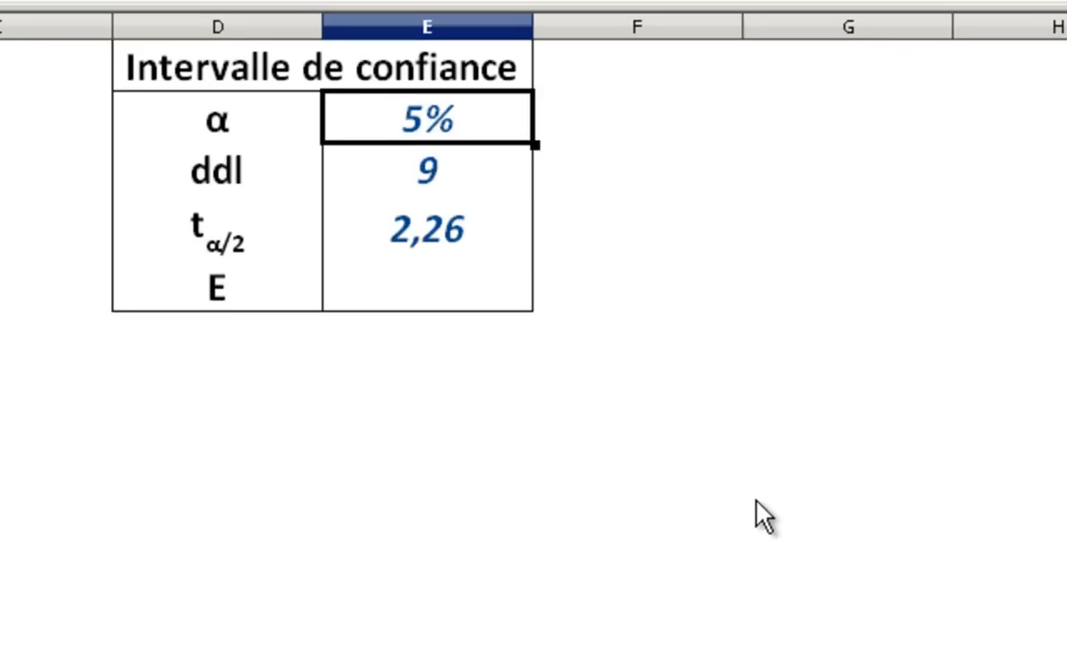
text(1)
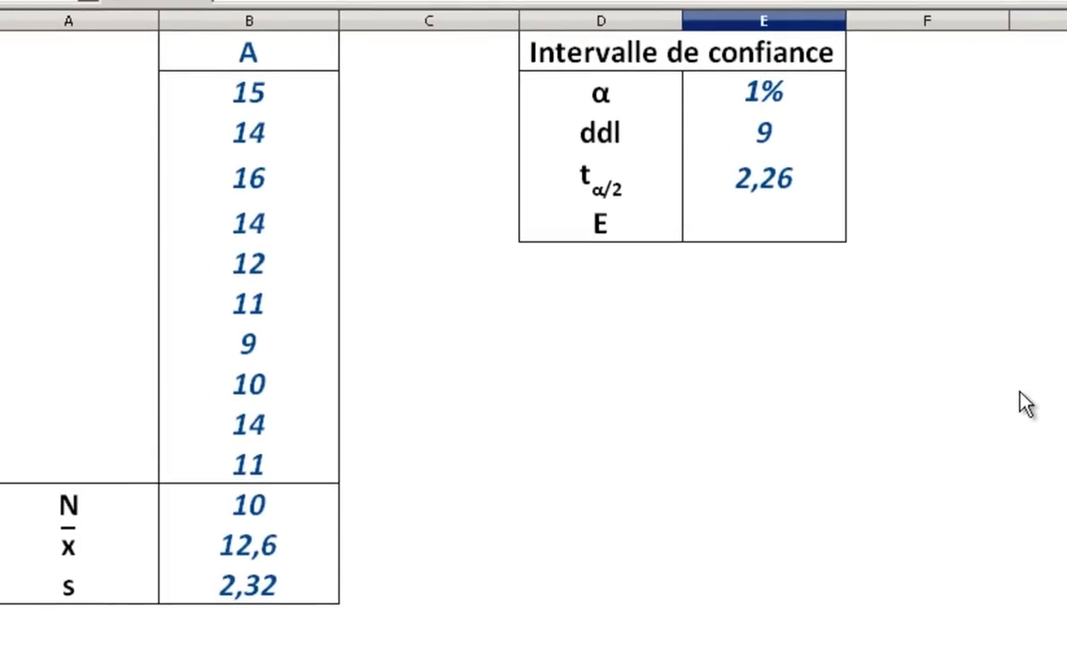
key(Return)
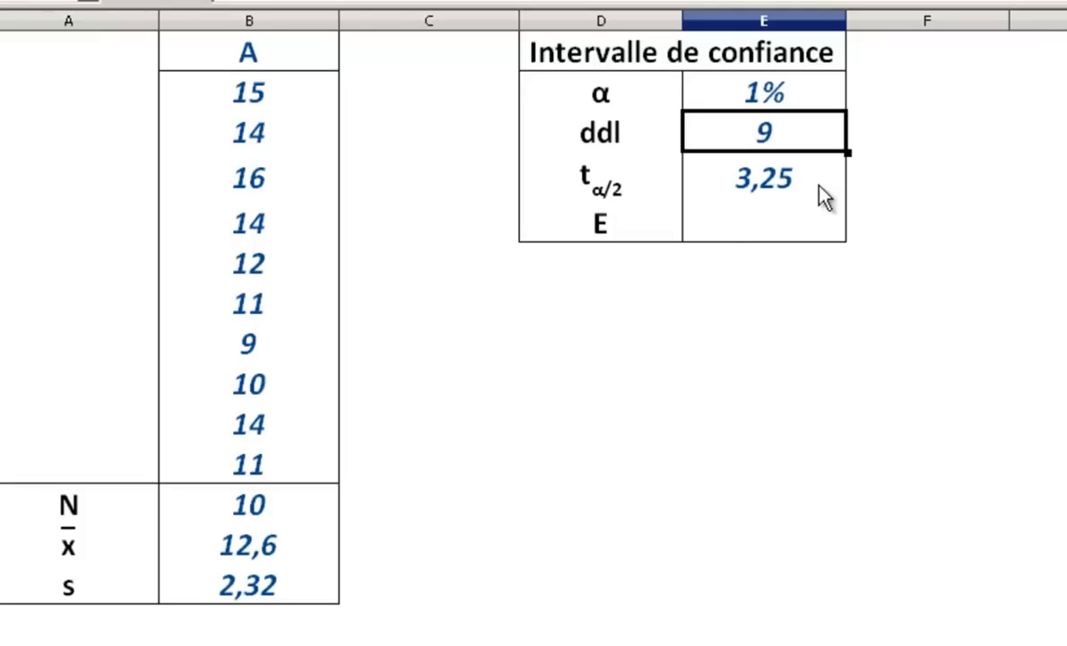
key(Up)
text(5)
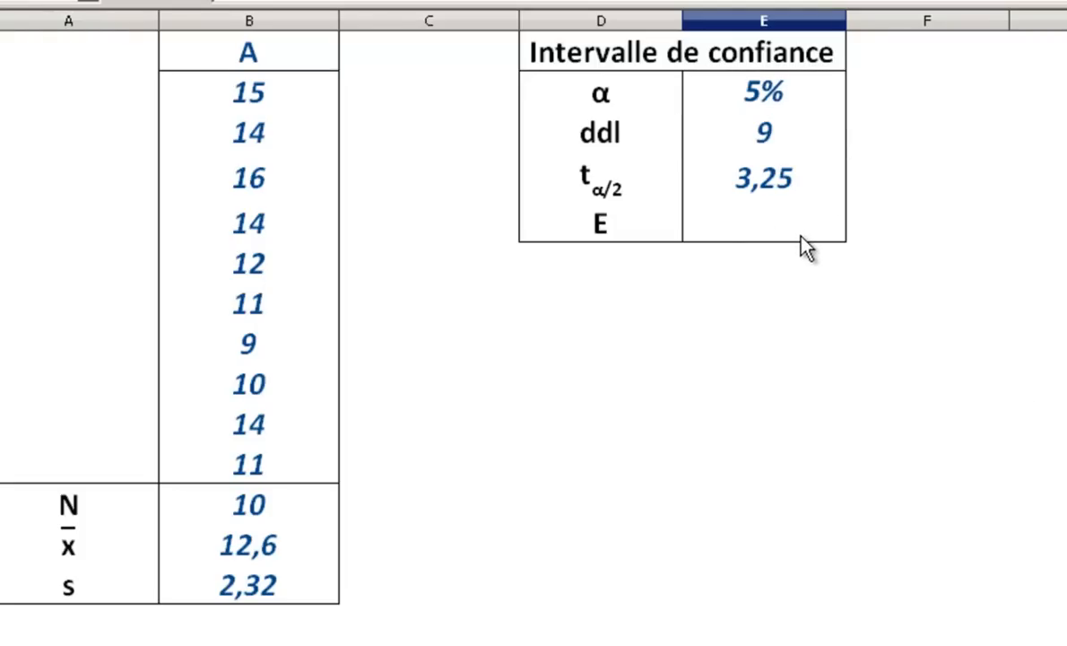
key(Return)
Step: Calculate the margin E in cell E5 with the formula =E4*B14/sqrt(B12)
click(788, 228)
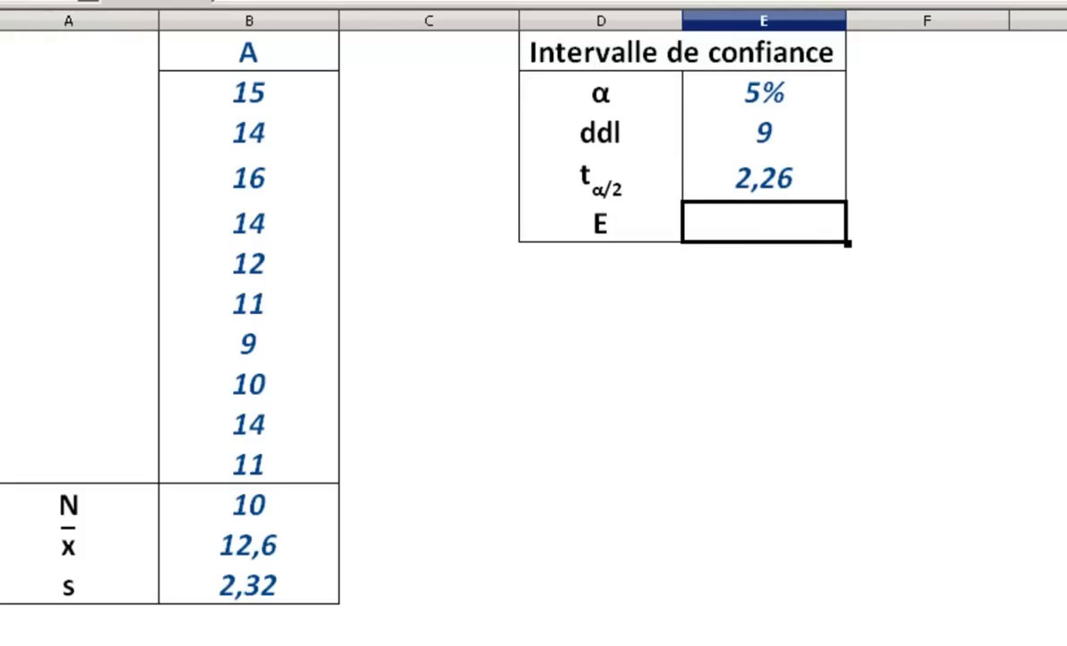
text(=)
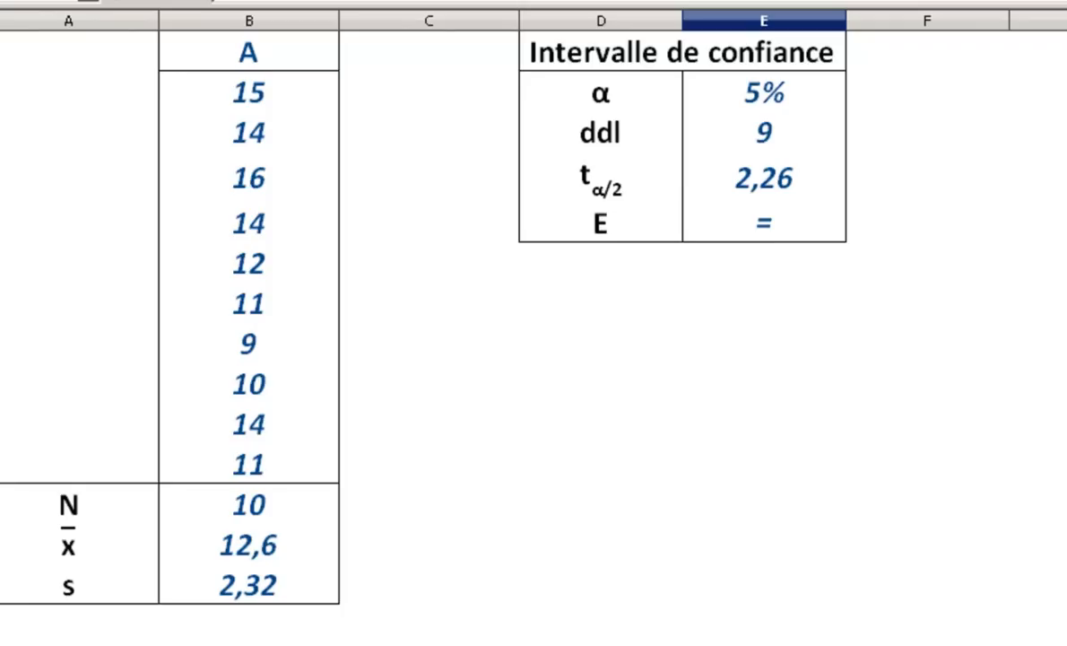
click(774, 185)
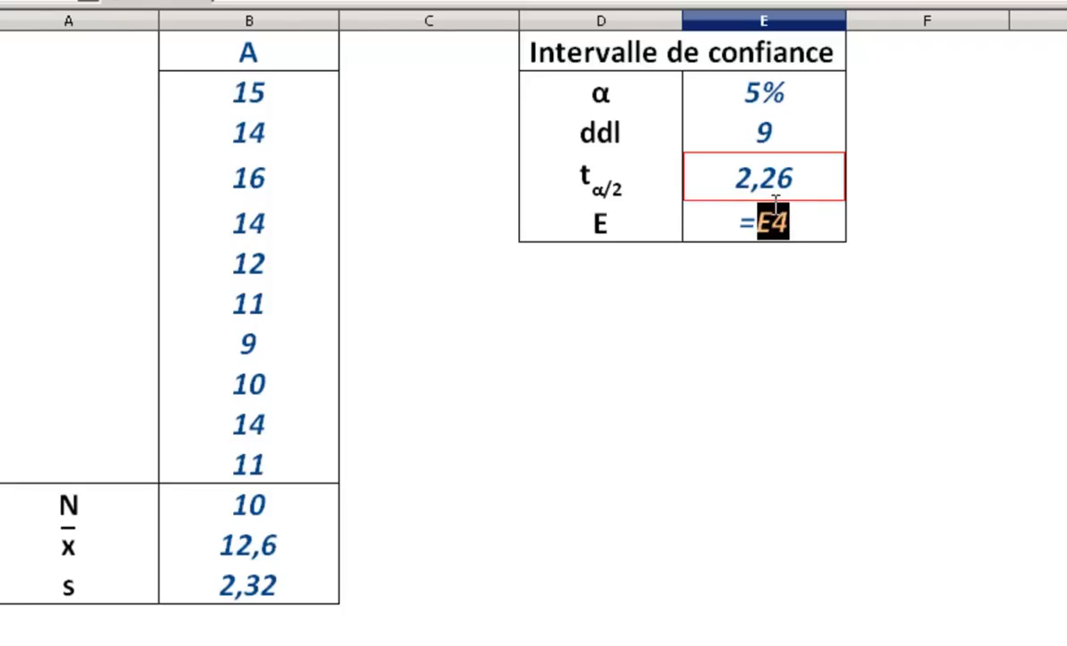
text(*)
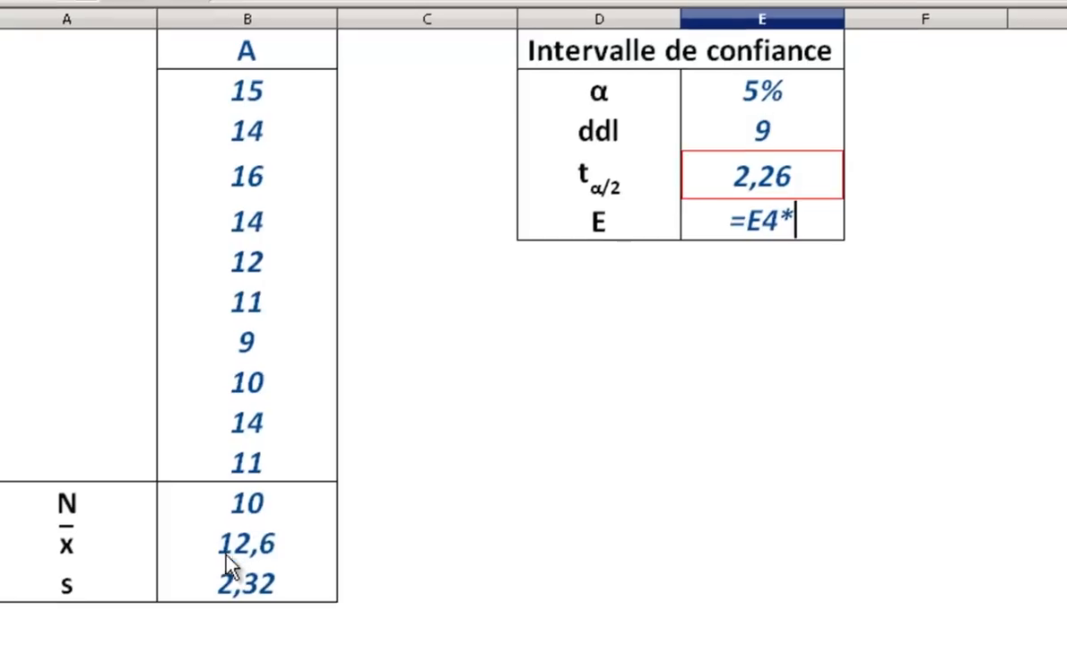
click(236, 585)
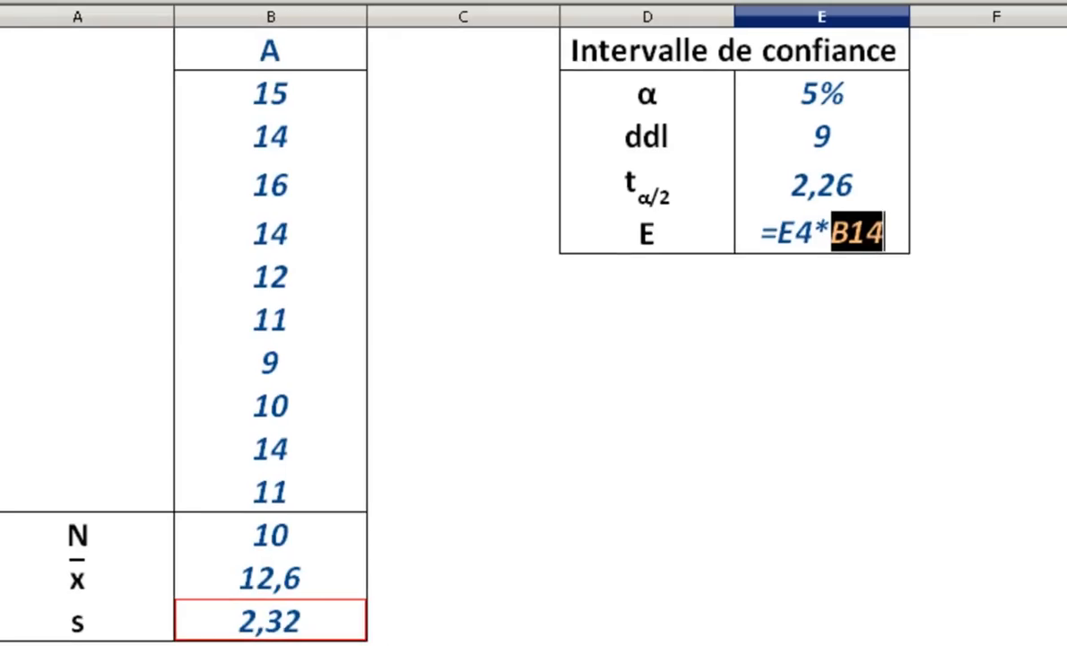
text(/)
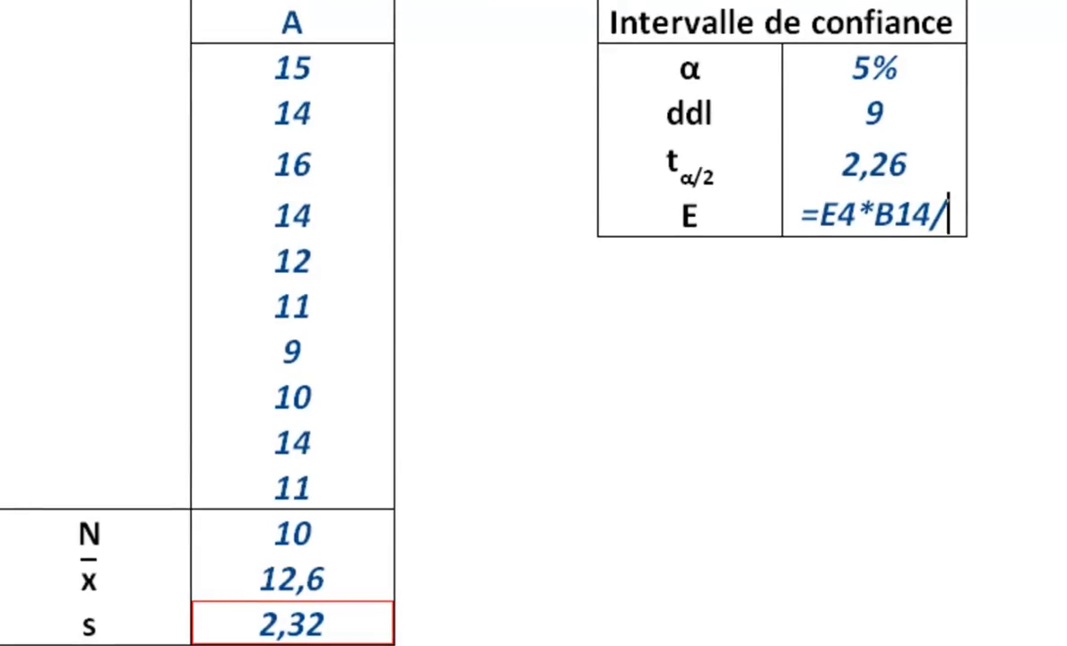
text(sqrt()
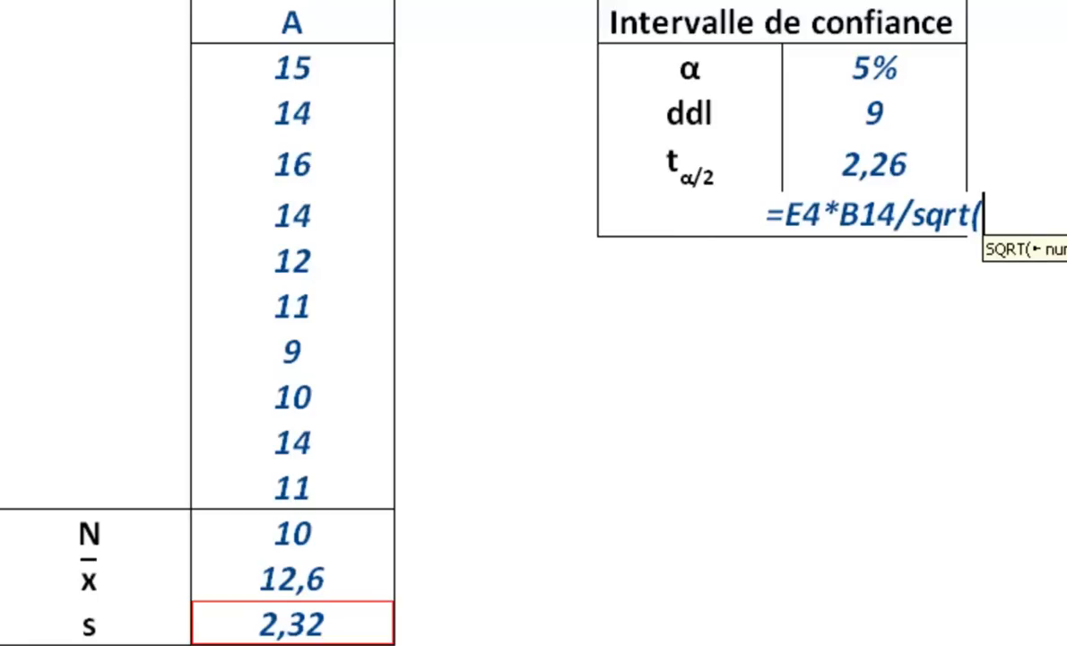
click(283, 533)
text())
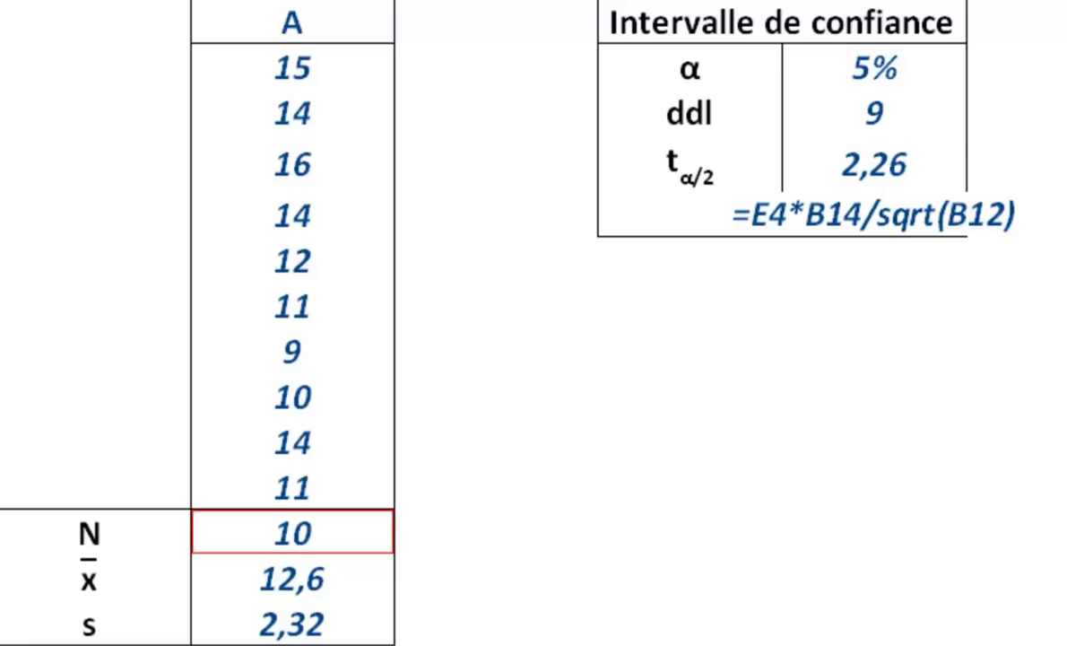
key(Return)
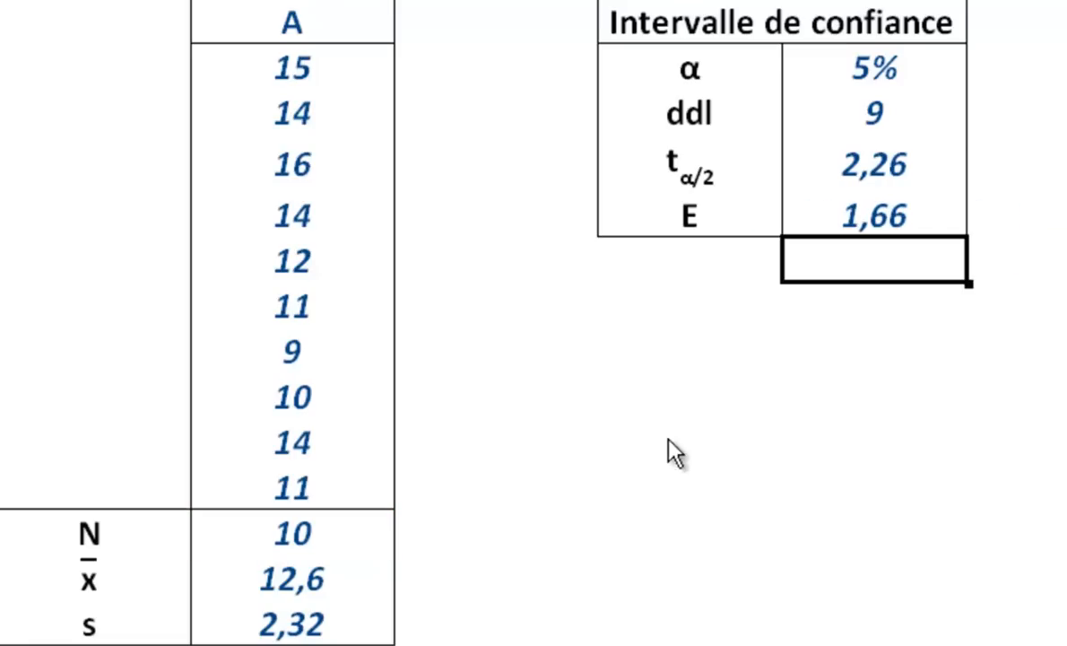
Step: Insert a column chart from an empty cell and add a data series whose name comes from cell B1
click(646, 346)
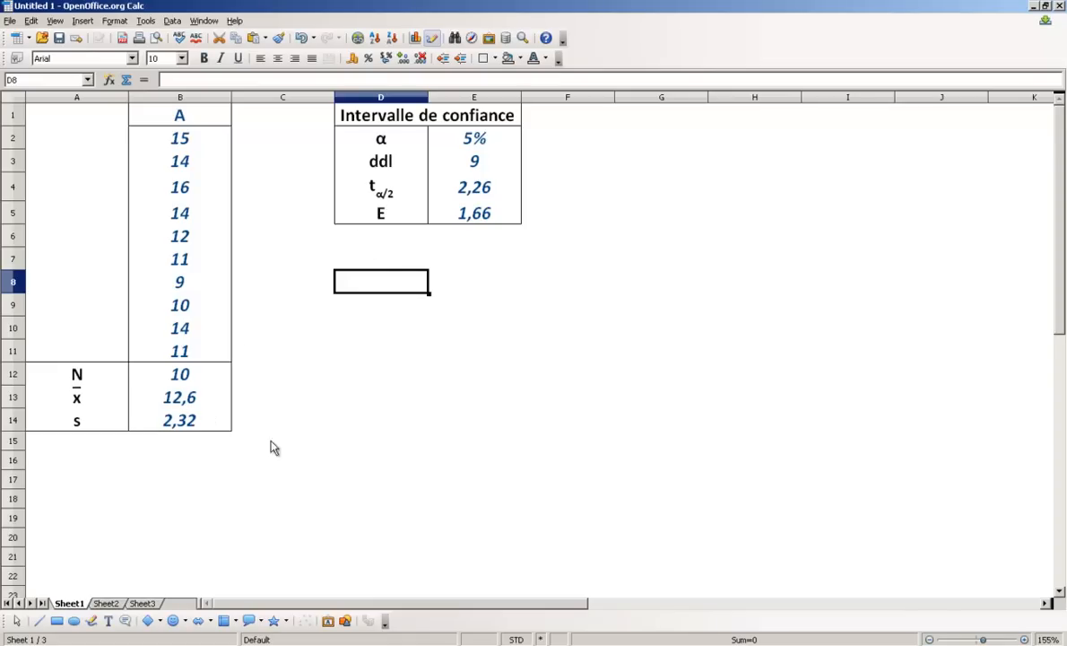
click(415, 38)
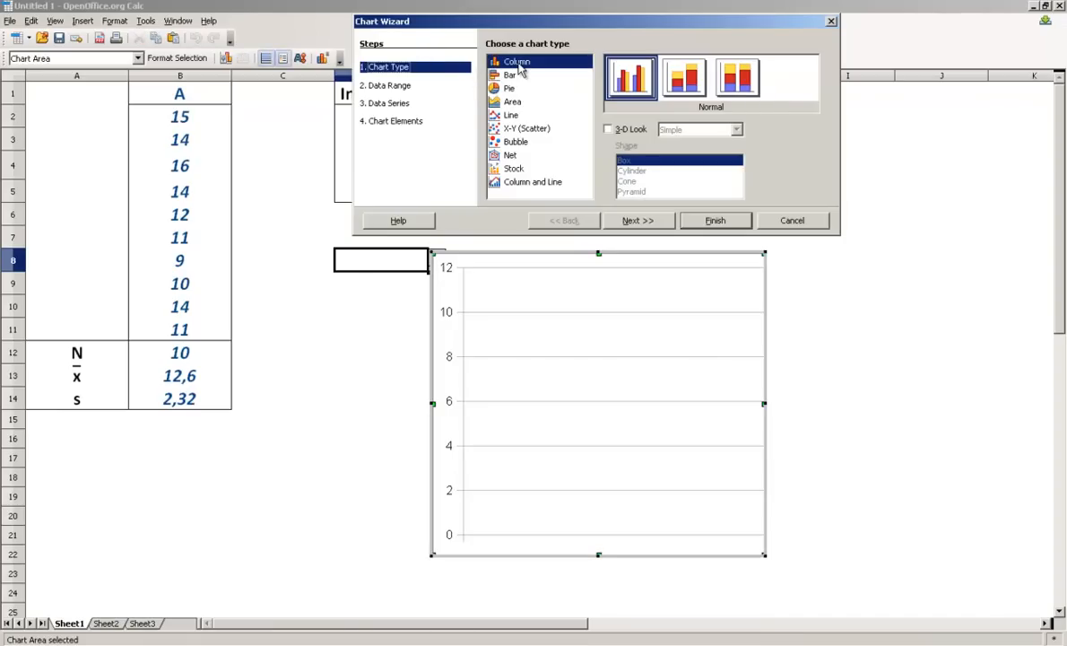
click(386, 103)
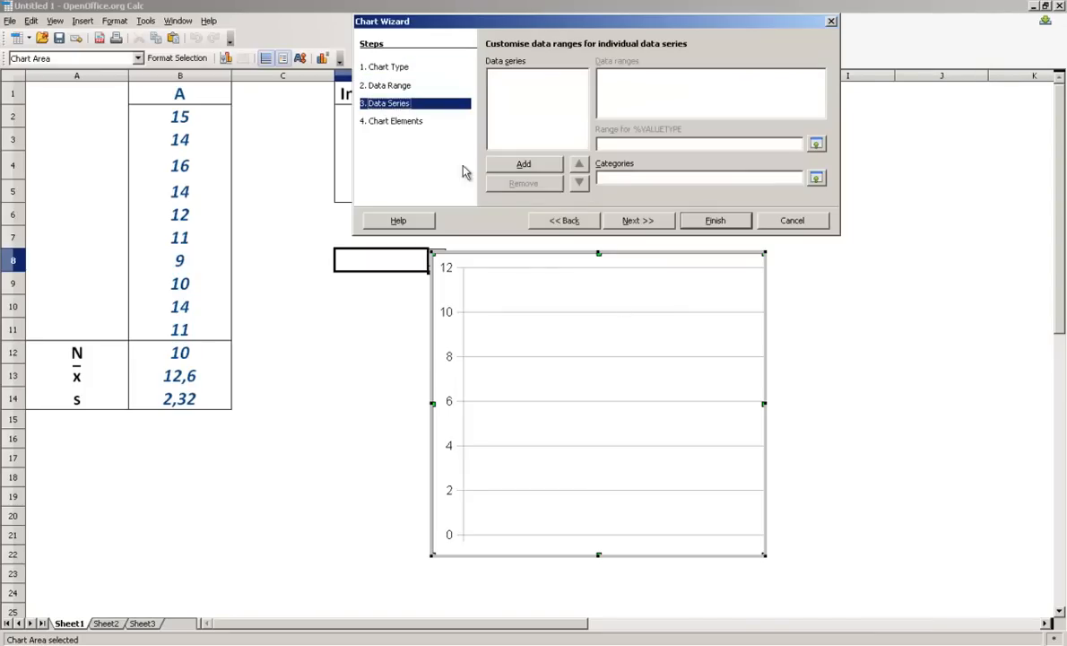
click(530, 165)
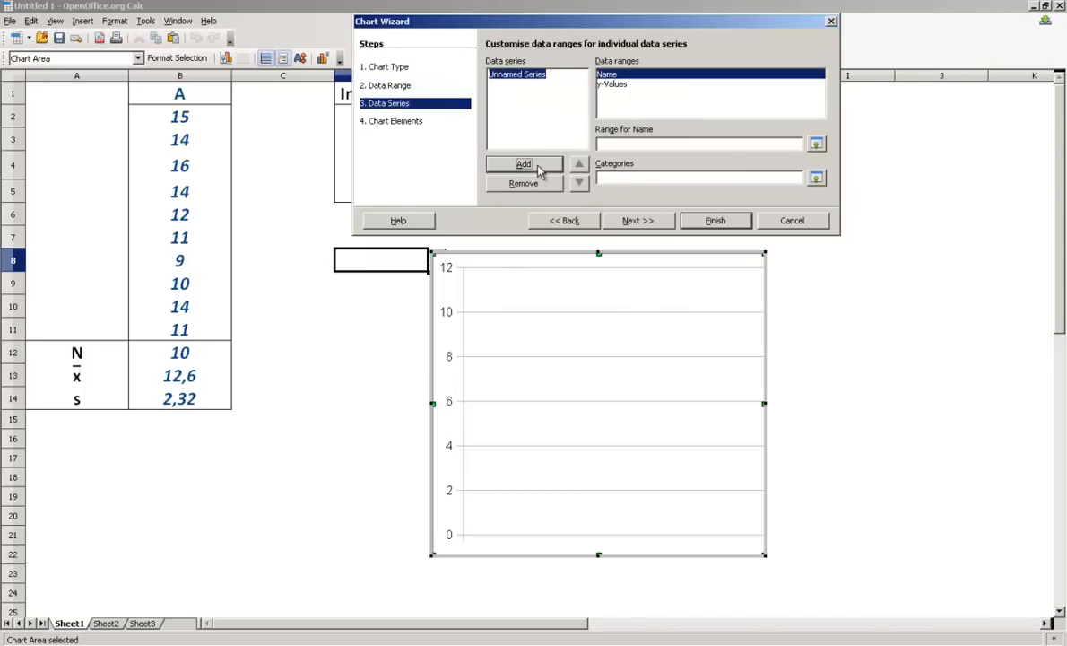
click(817, 144)
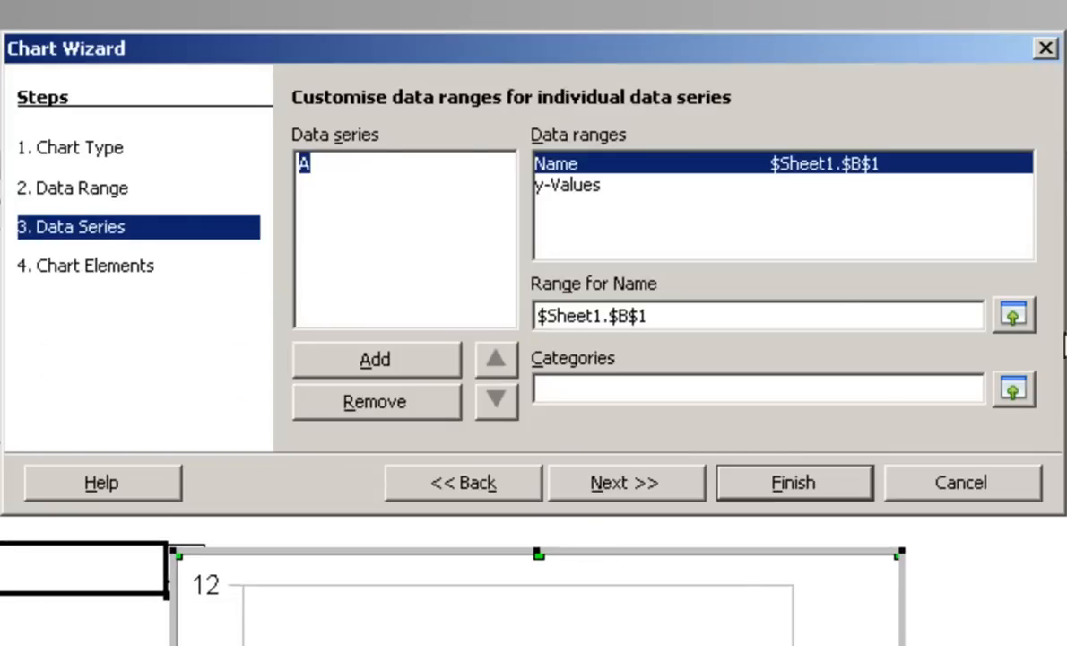
Step: Set the y-values range of data series A to cell B13 on Sheet1
click(574, 187)
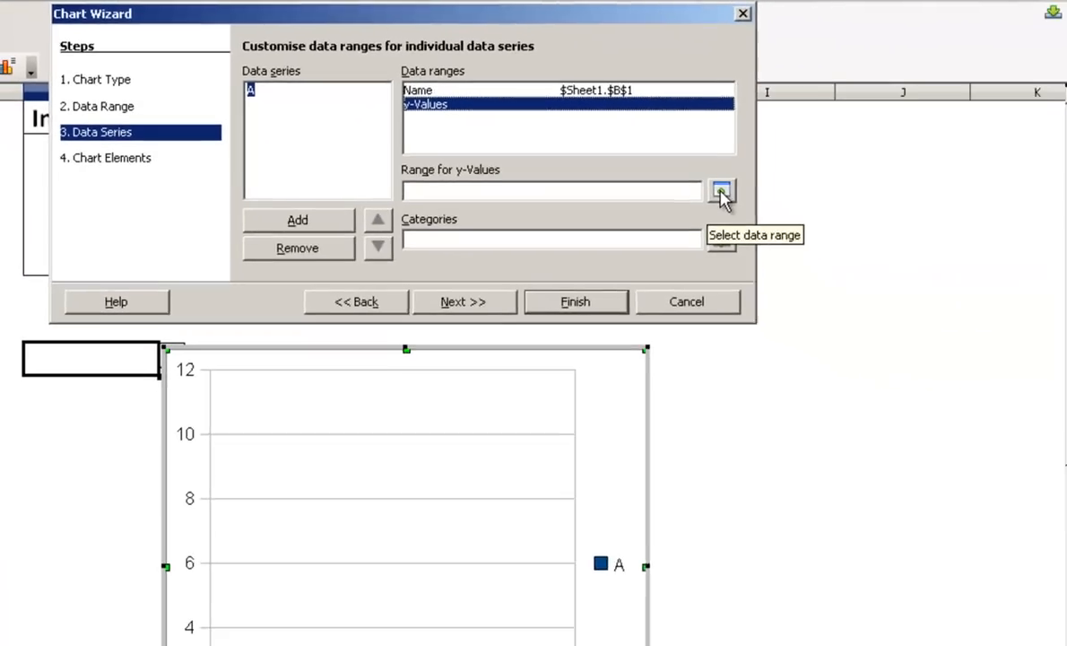
click(722, 191)
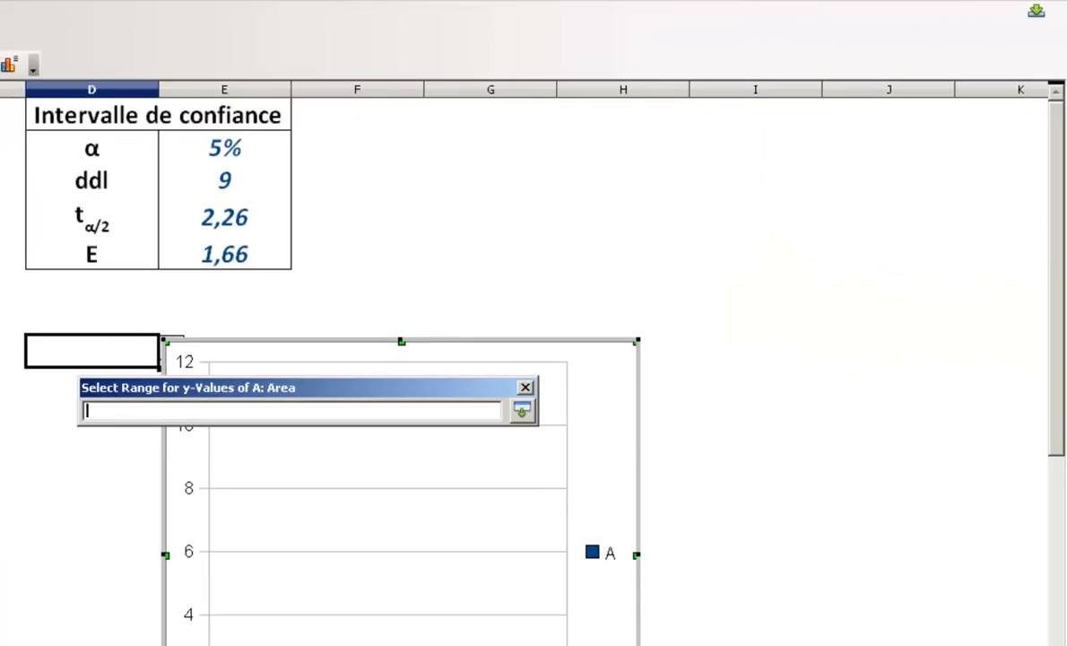
click(0, 516)
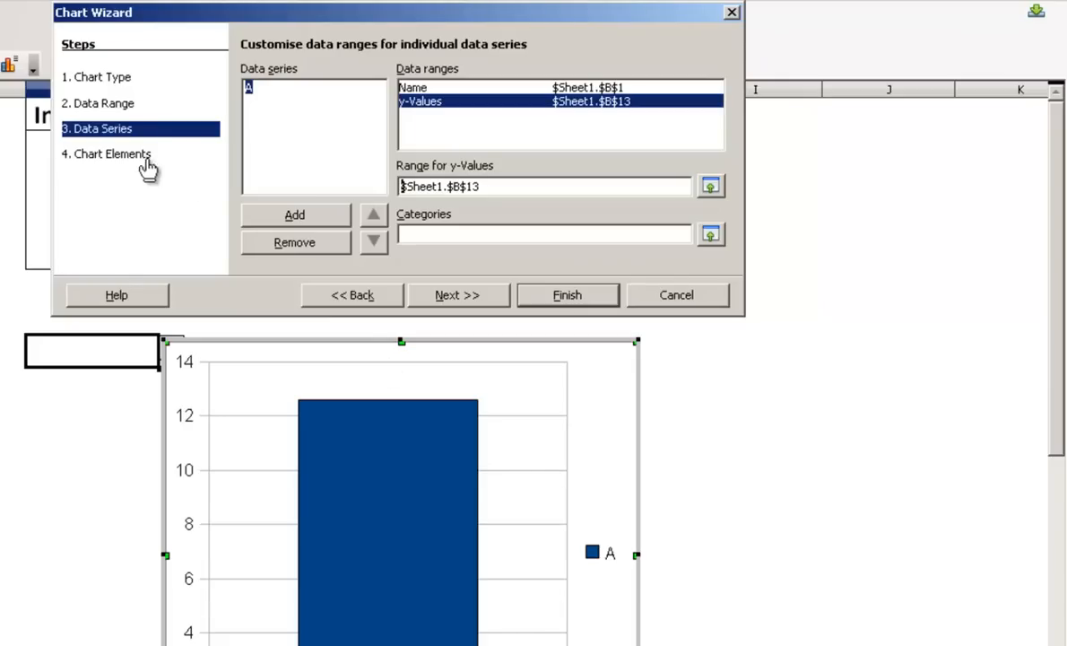
Step: Turn off the chart's legend and y-axis grid, and finish creating the chart
click(474, 296)
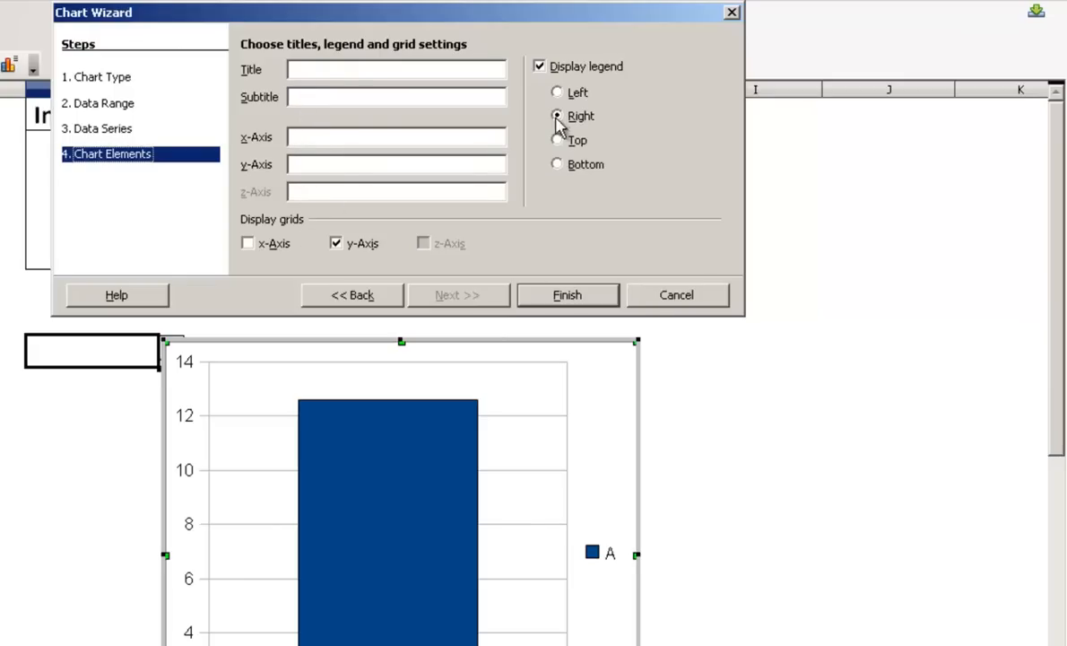
click(539, 66)
click(336, 244)
click(567, 295)
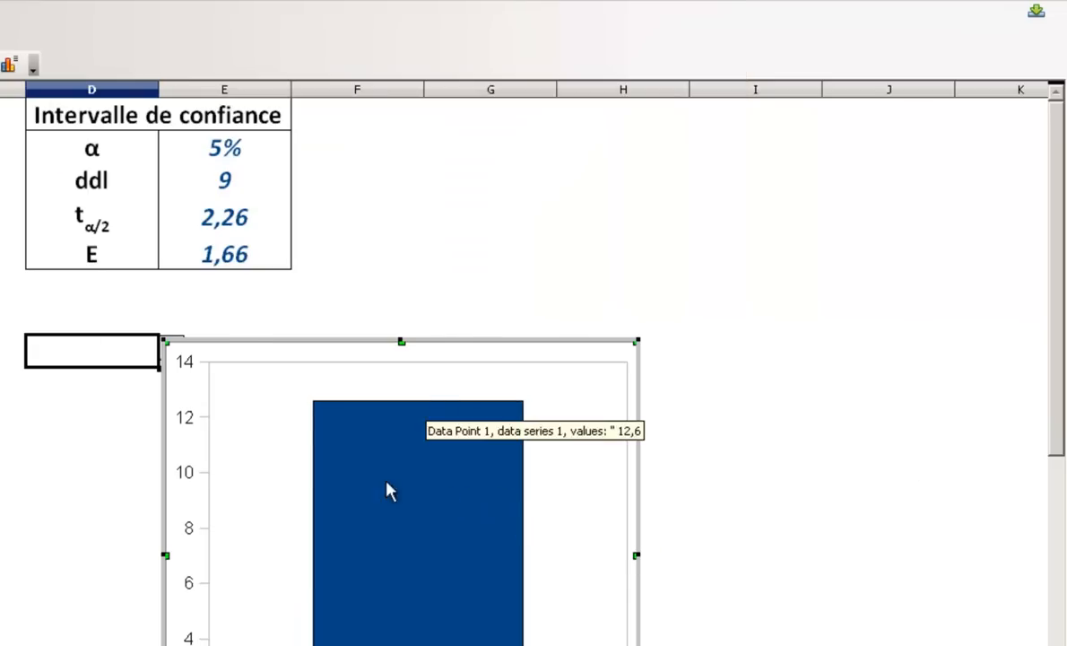
Step: Set the maximum of the chart's y-axis scale to 20 instead of automatic
double_click(204, 592)
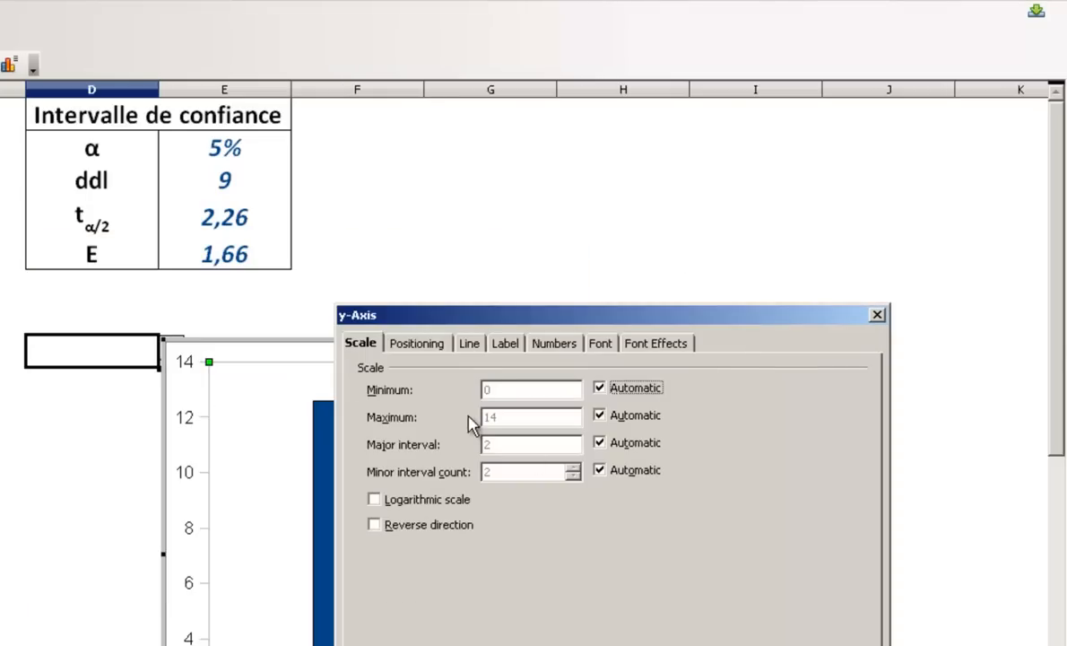
click(599, 416)
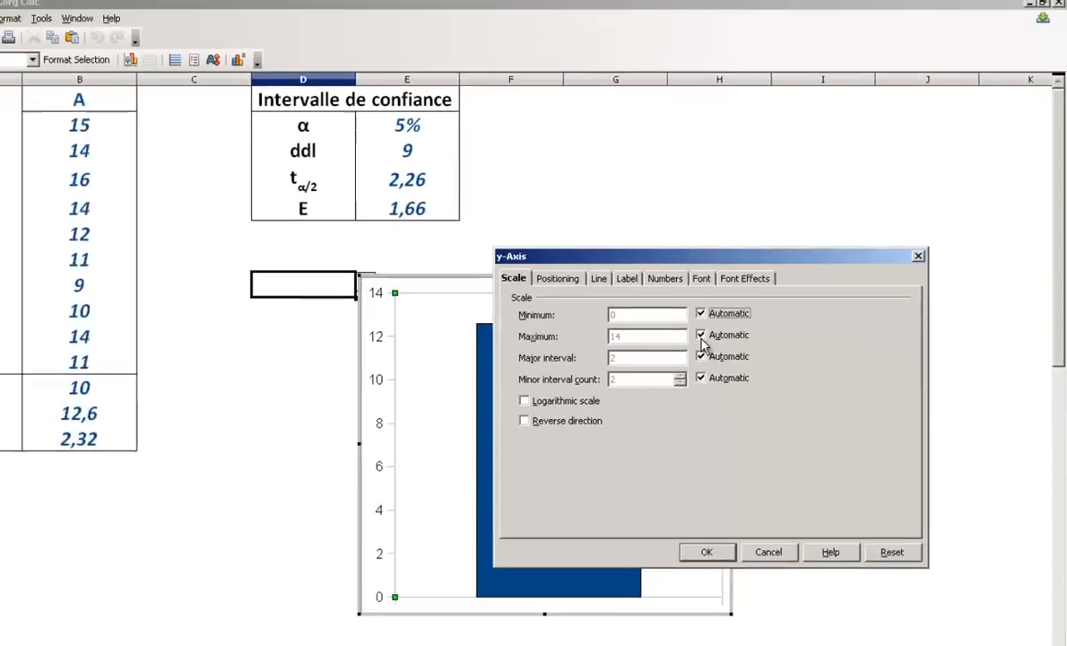
drag(682, 307, 630, 317)
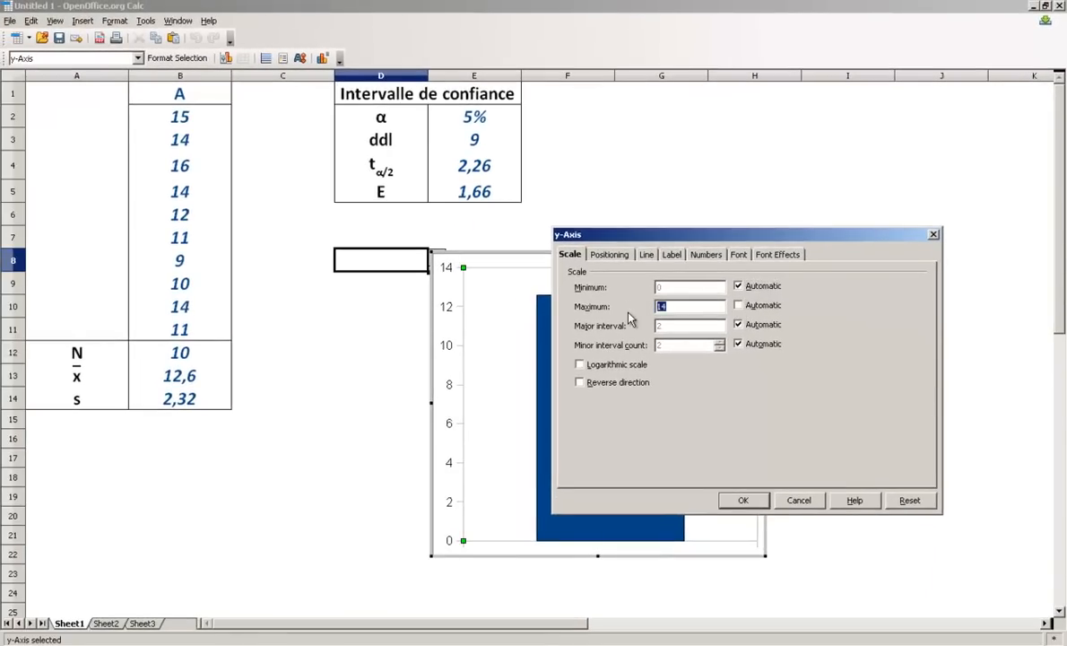
text(20)
click(745, 502)
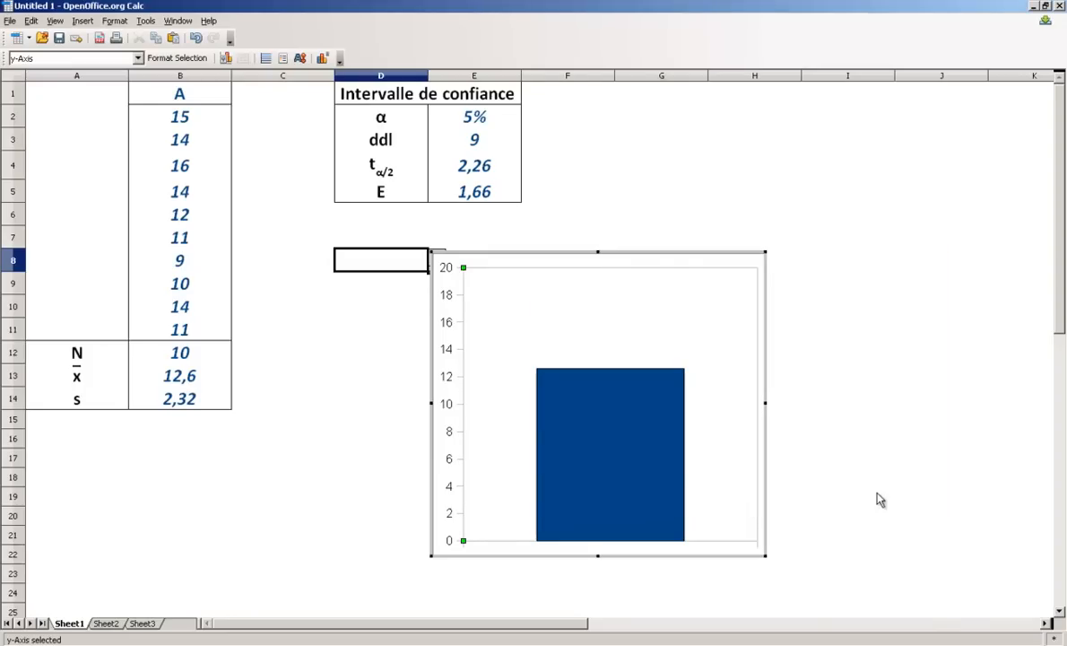
Step: Add positive and negative y-error bars to the column, using cell E5 as the cell range with the same value for both
right_click(616, 431)
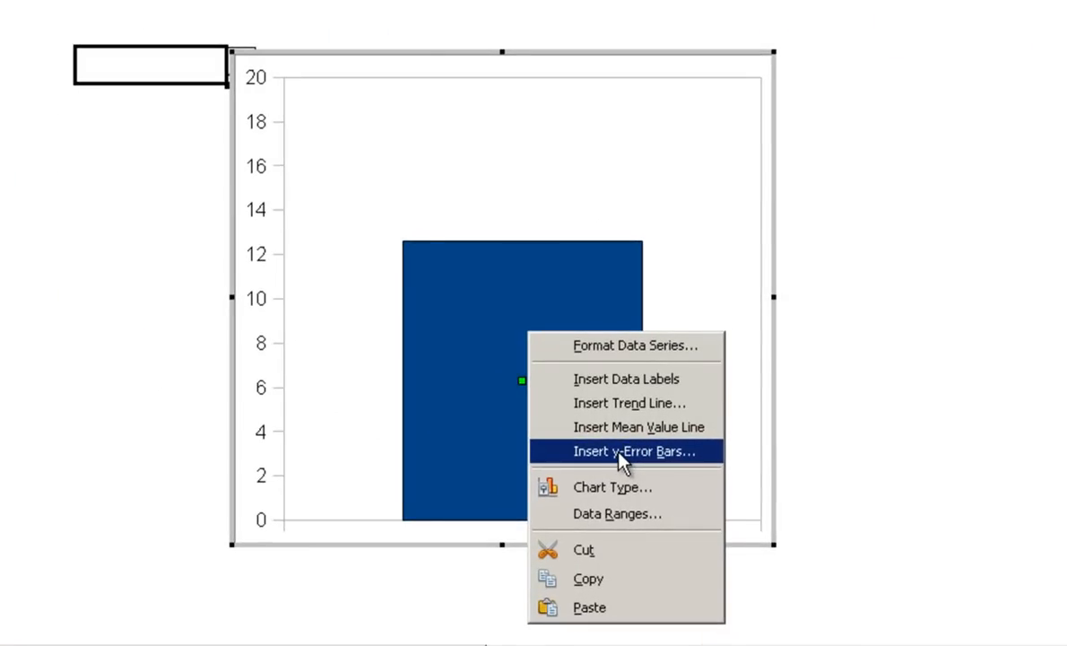
click(621, 453)
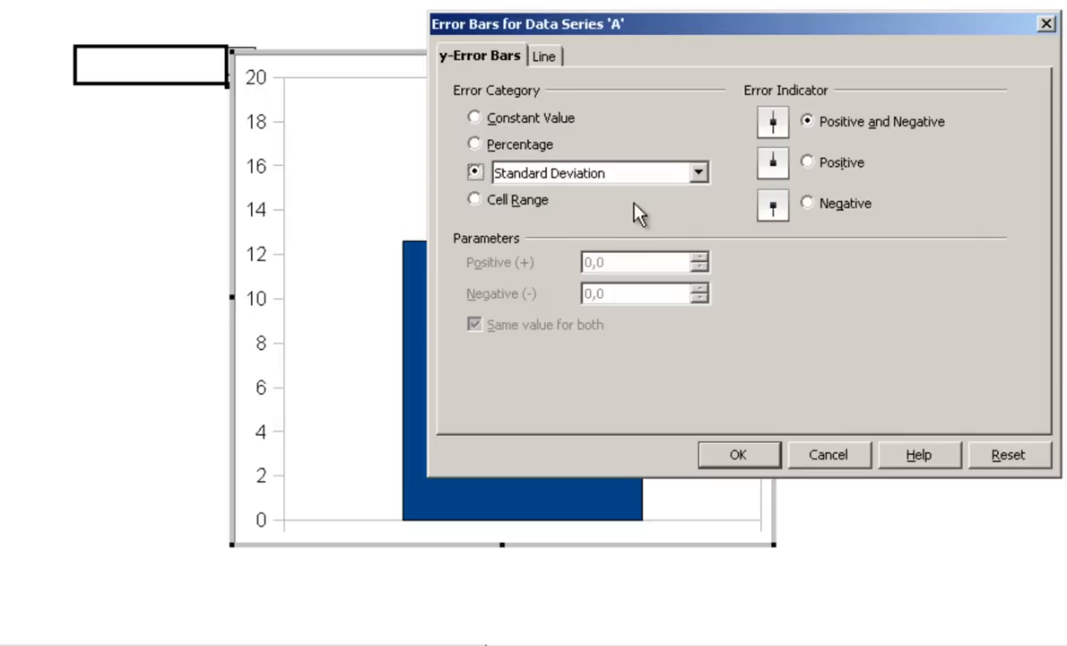
click(475, 200)
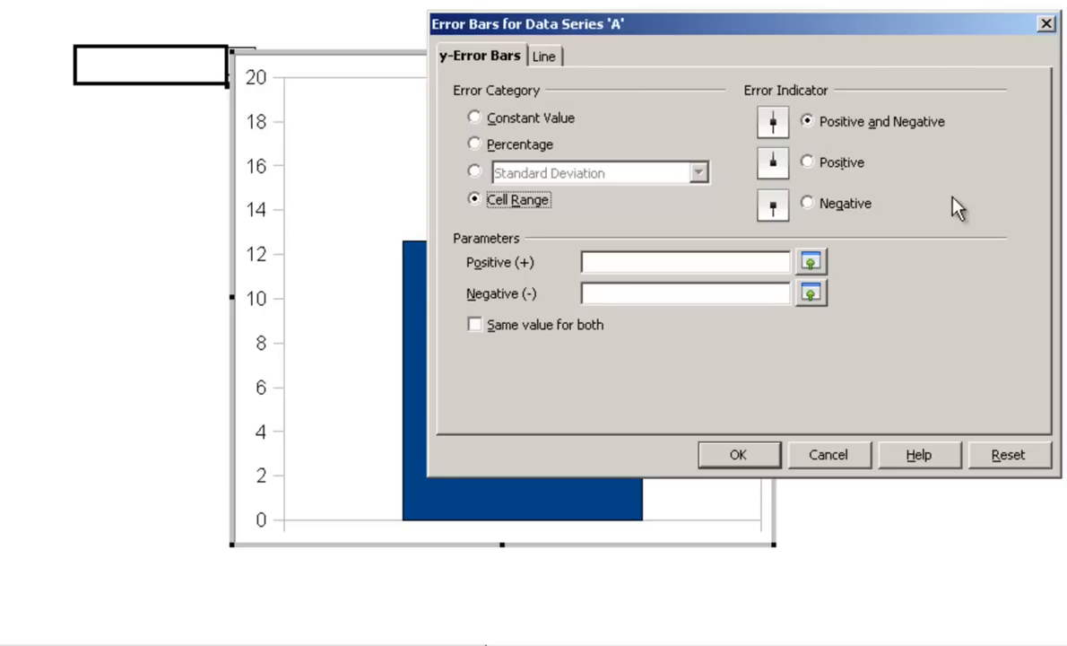
click(476, 326)
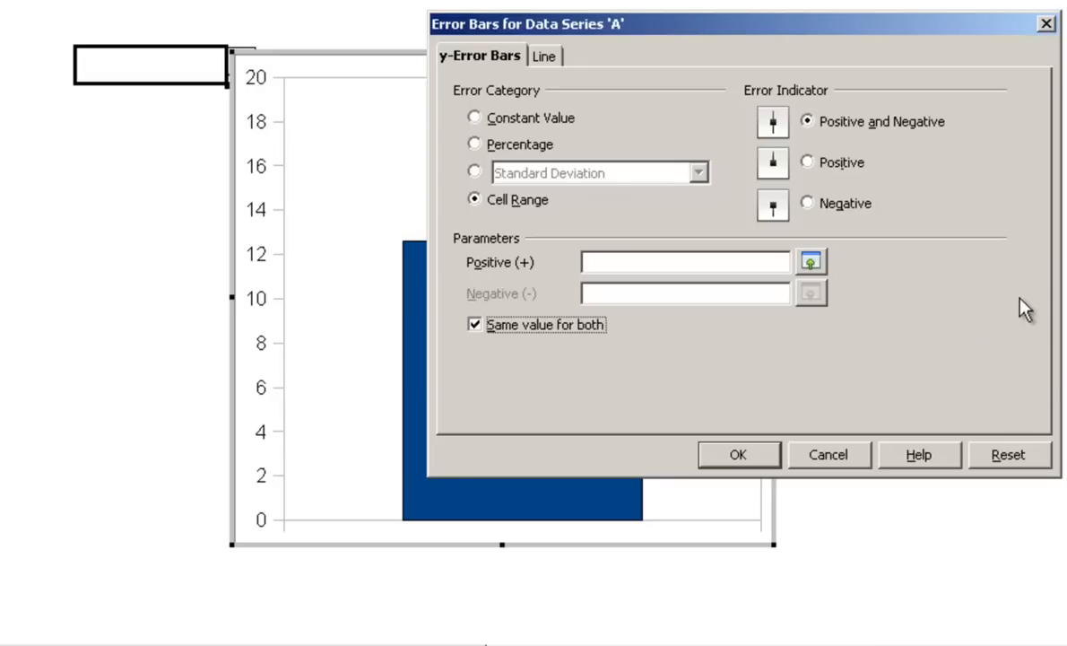
click(618, 266)
click(816, 262)
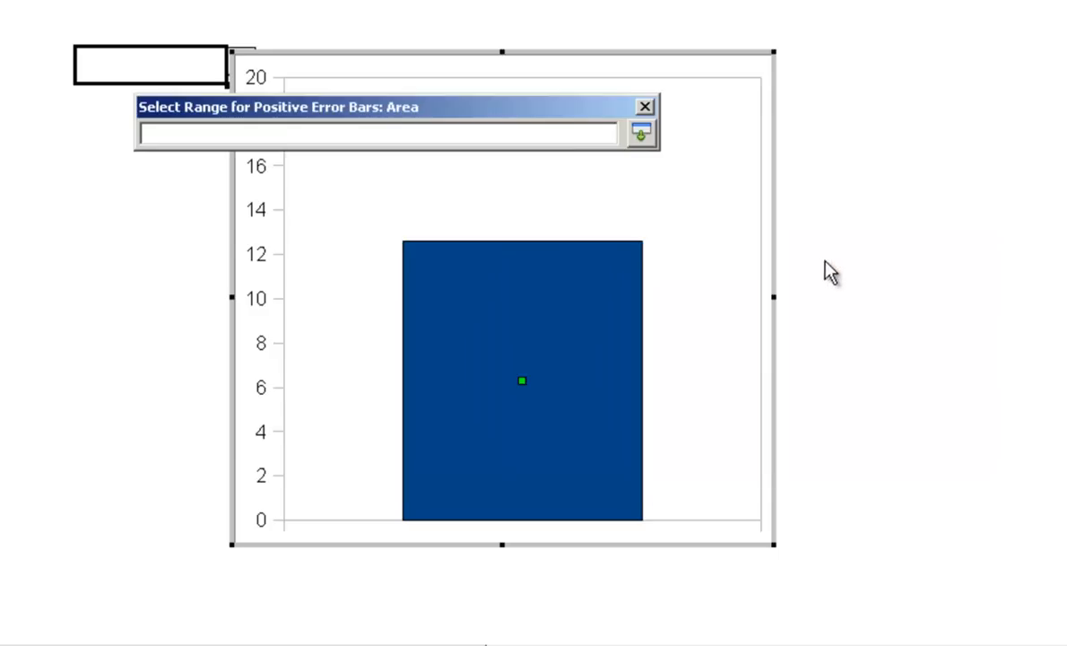
click(350, 1)
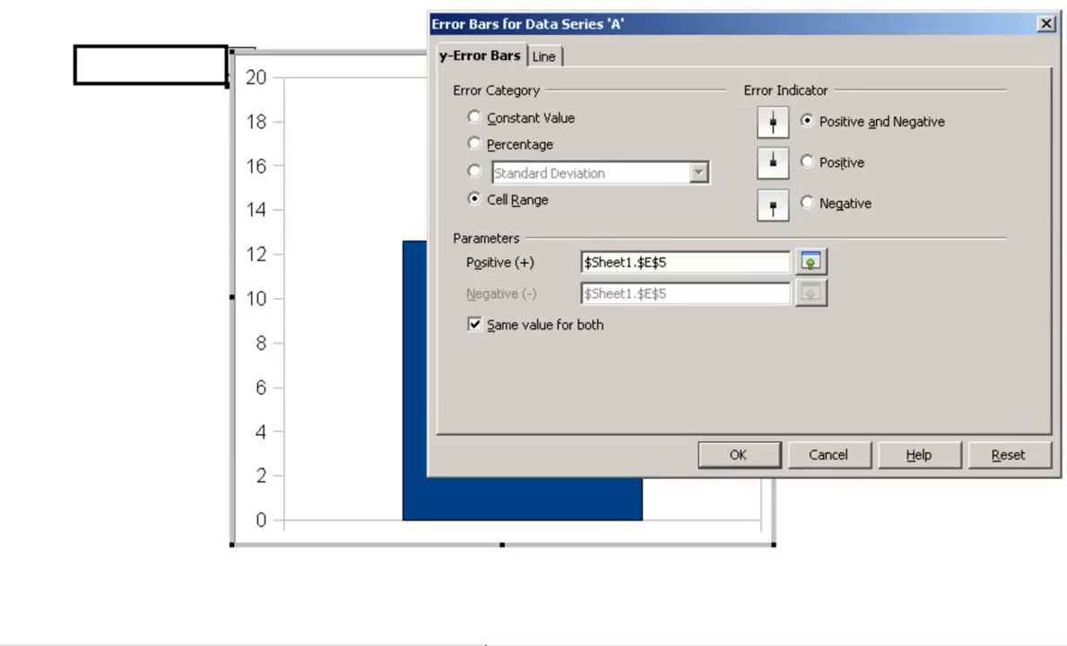
click(758, 457)
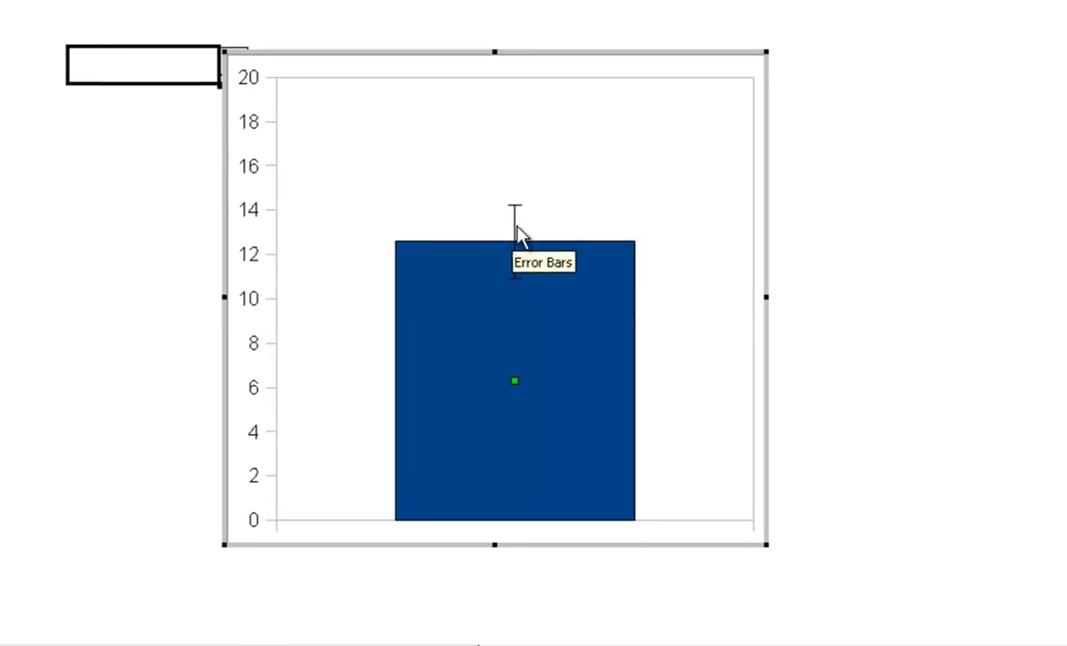
Step: Increase the line width of the error bars and leave chart editing
double_click(499, 232)
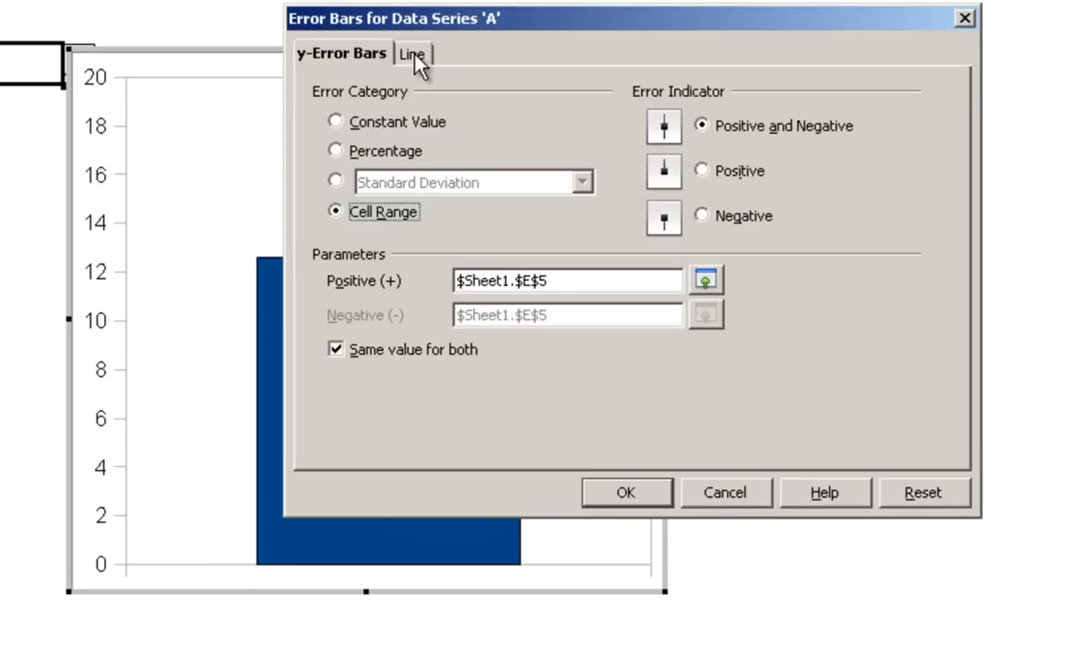
click(415, 53)
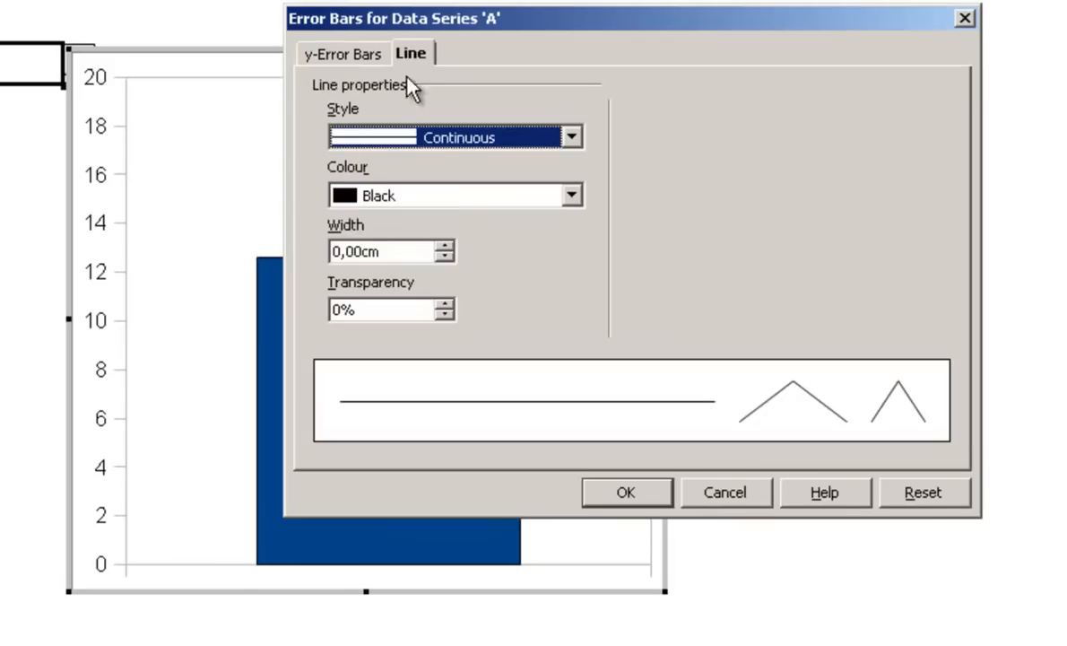
click(450, 248)
click(624, 495)
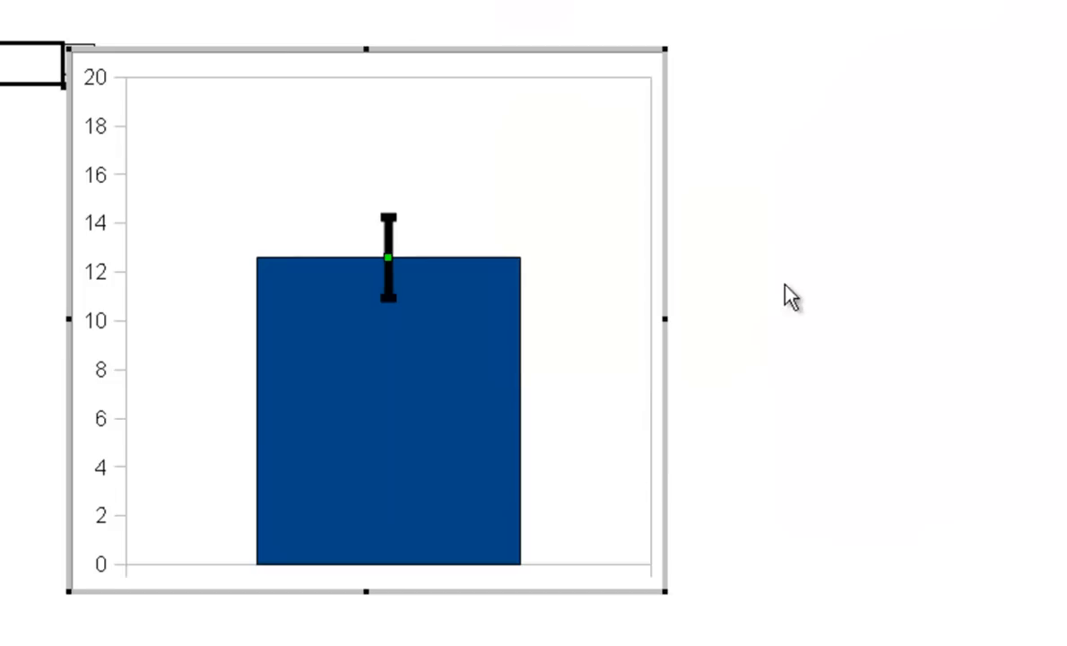
click(775, 123)
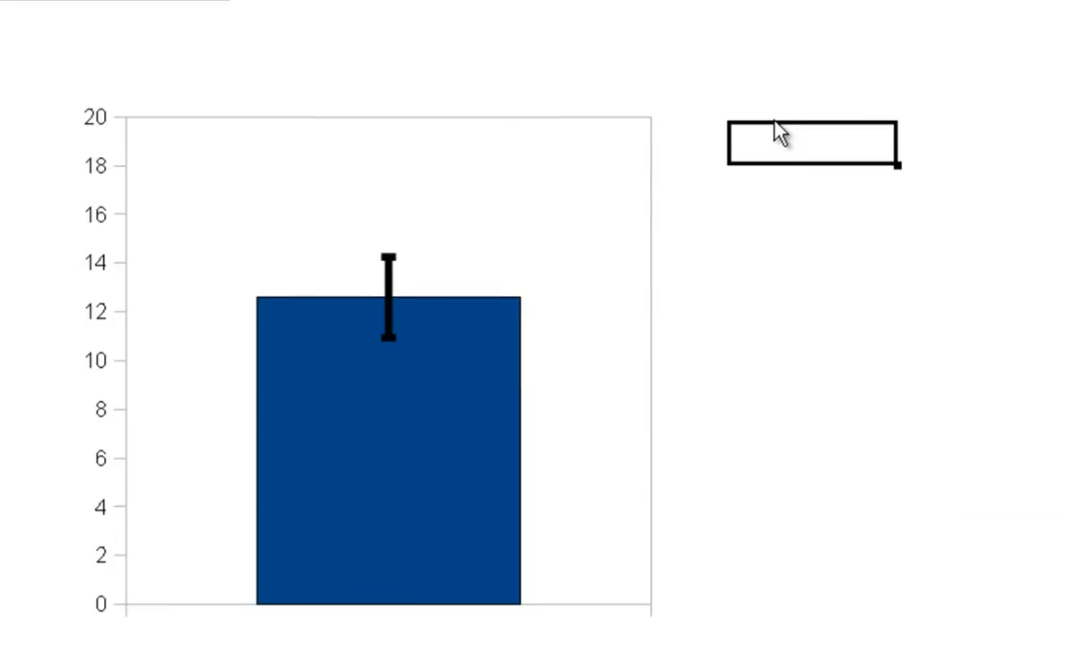